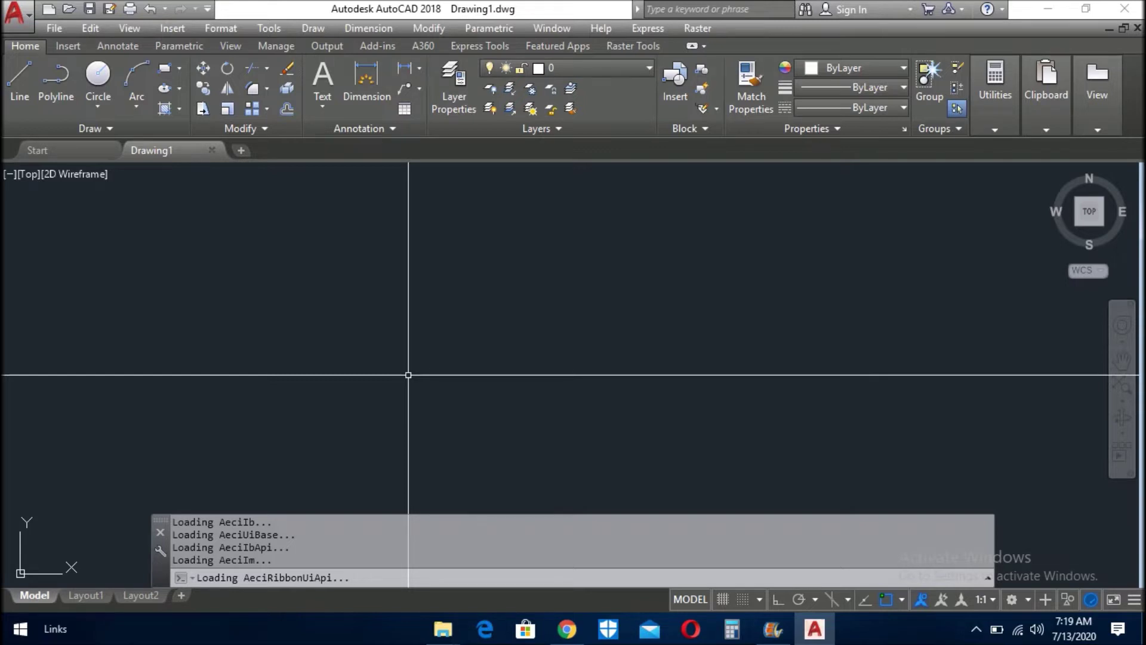
Draw a five-segment zigzag polyline through six vertices with PLINE, then a rectangle above its left end
type("pl")
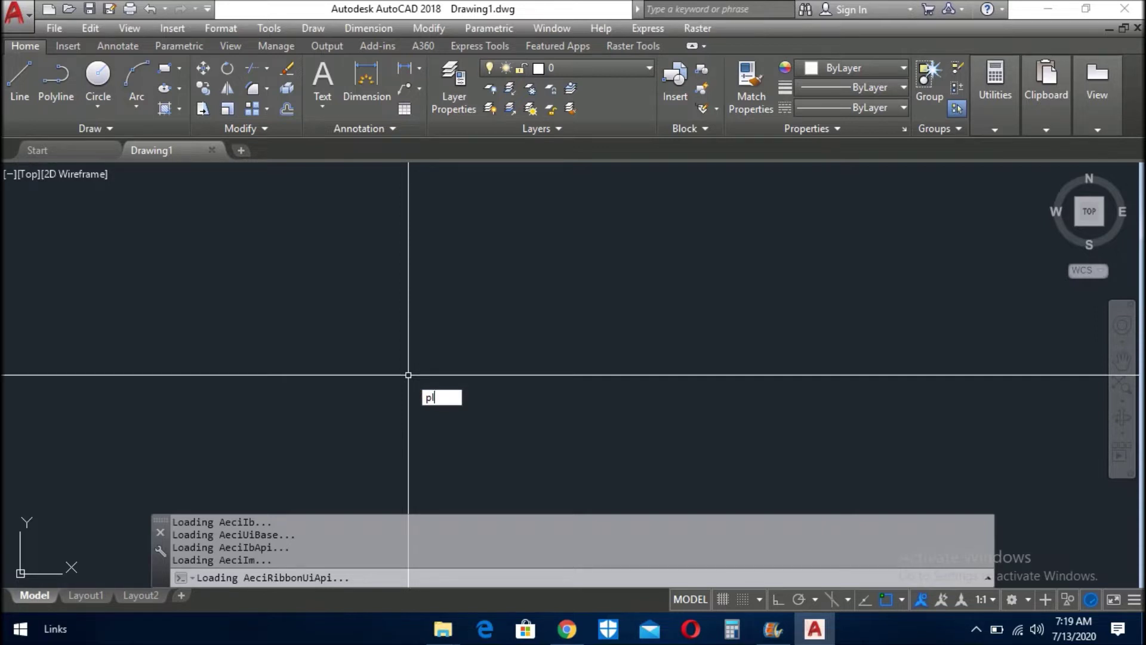
key("Return")
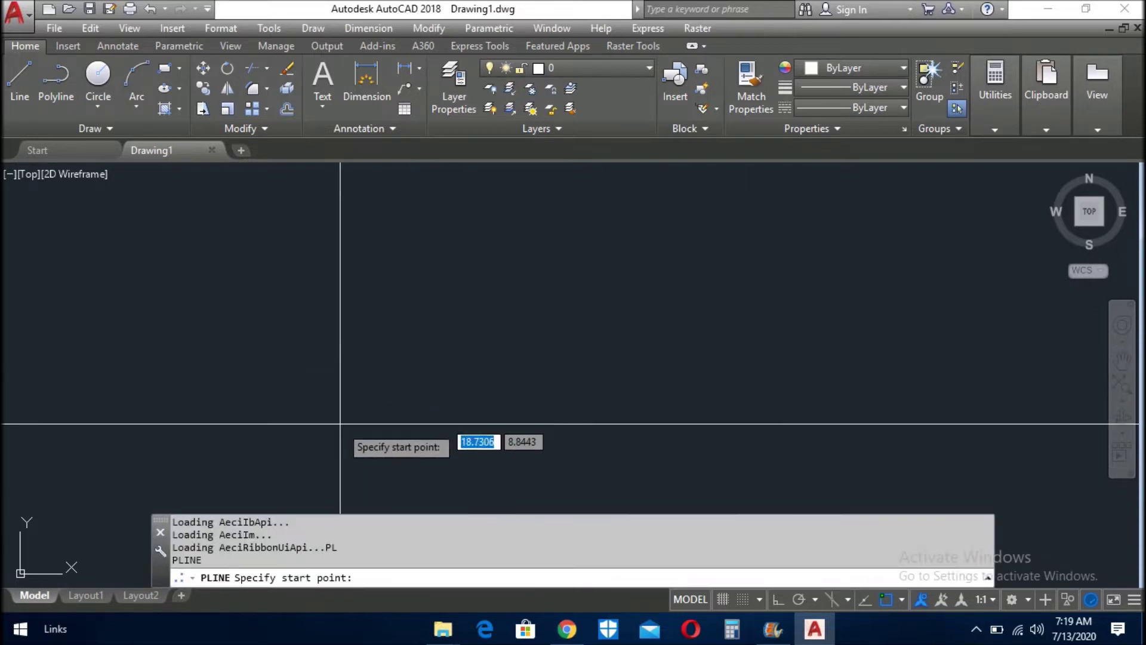
left_click(320, 426)
left_click(400, 339)
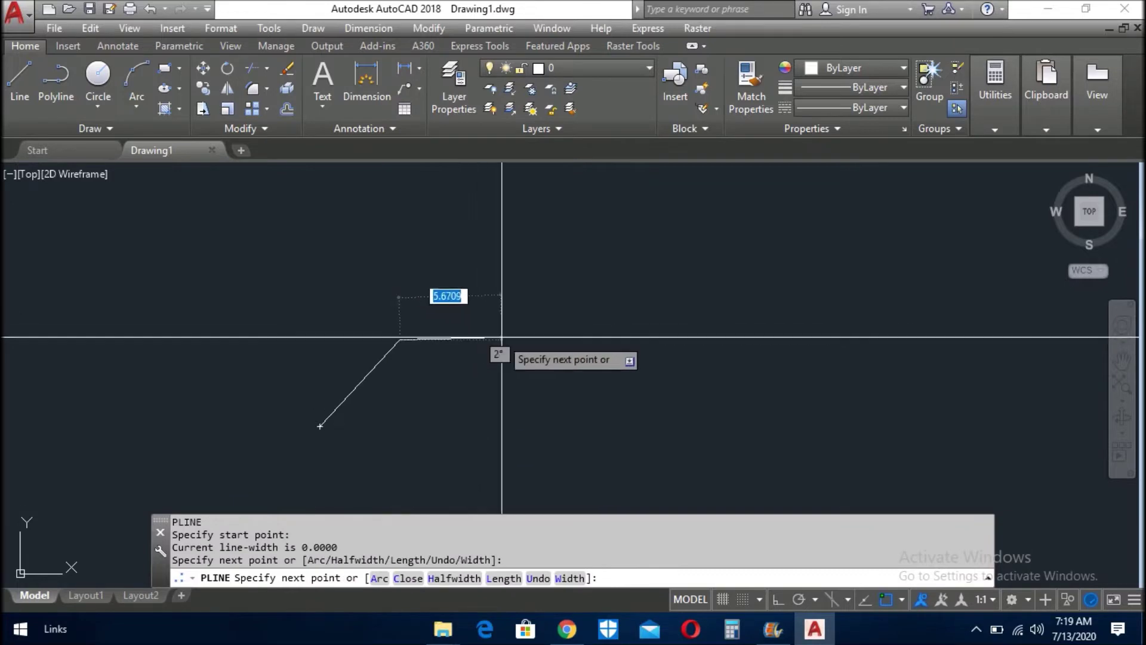
left_click(501, 337)
left_click(589, 373)
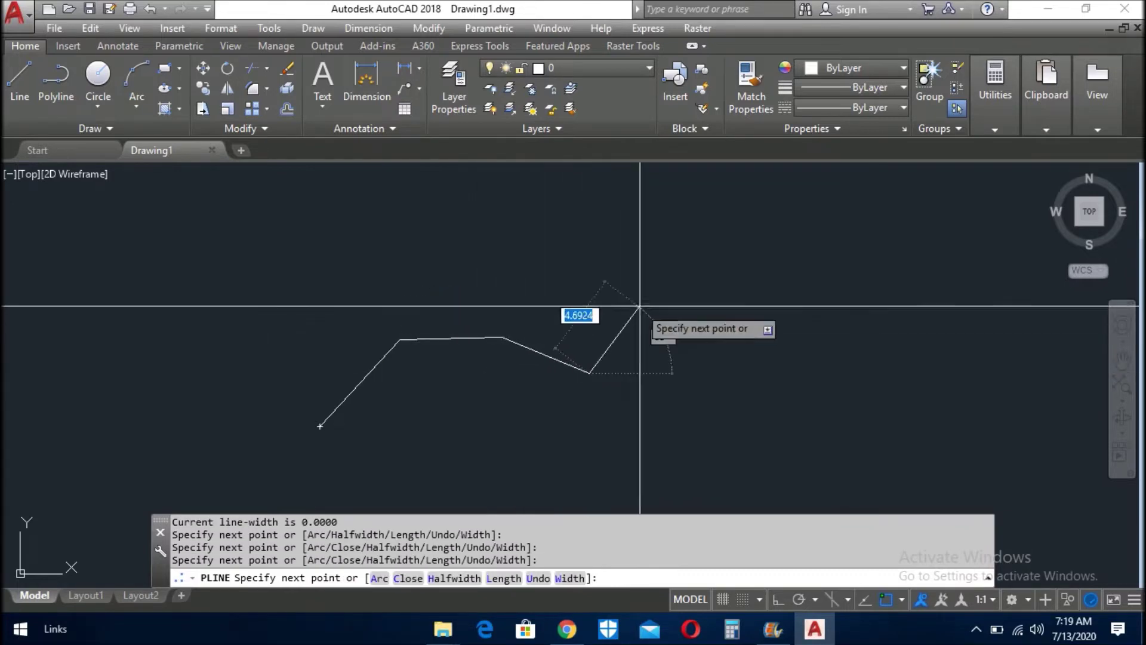
left_click(642, 305)
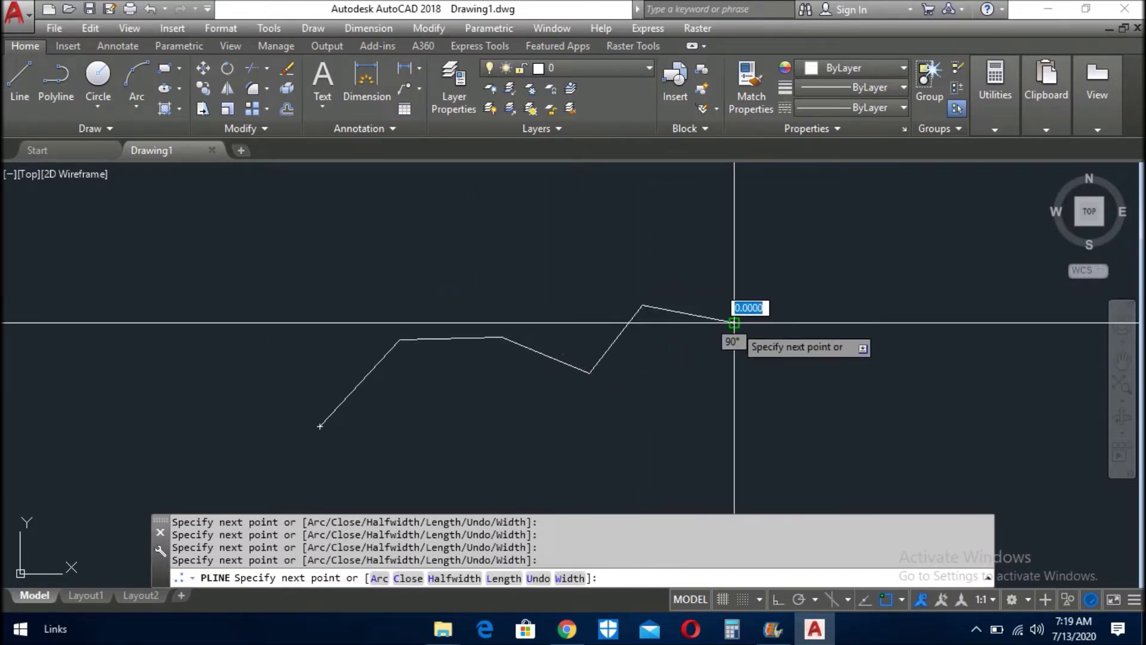
left_click(734, 325)
key("Return")
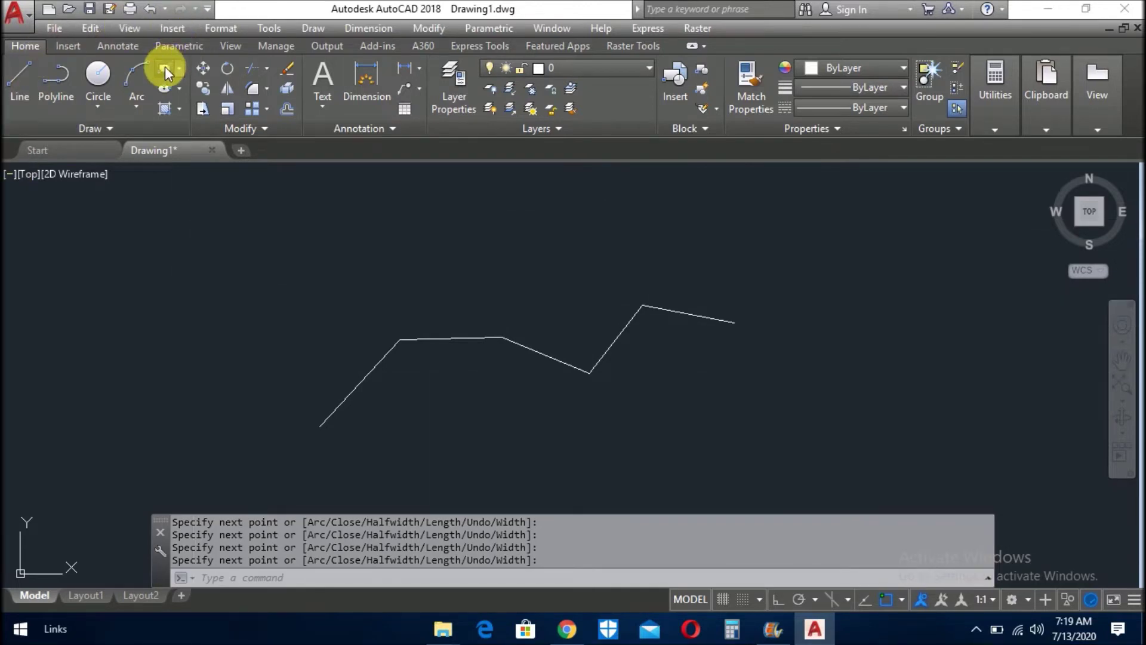
left_click(132, 251)
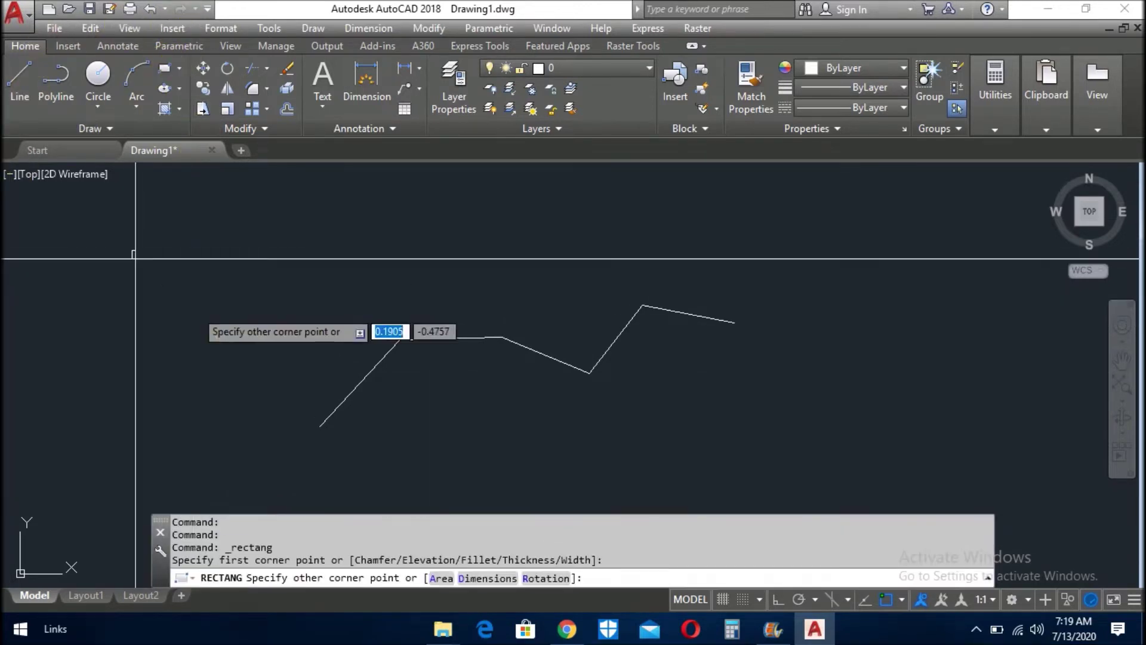
left_click(306, 347)
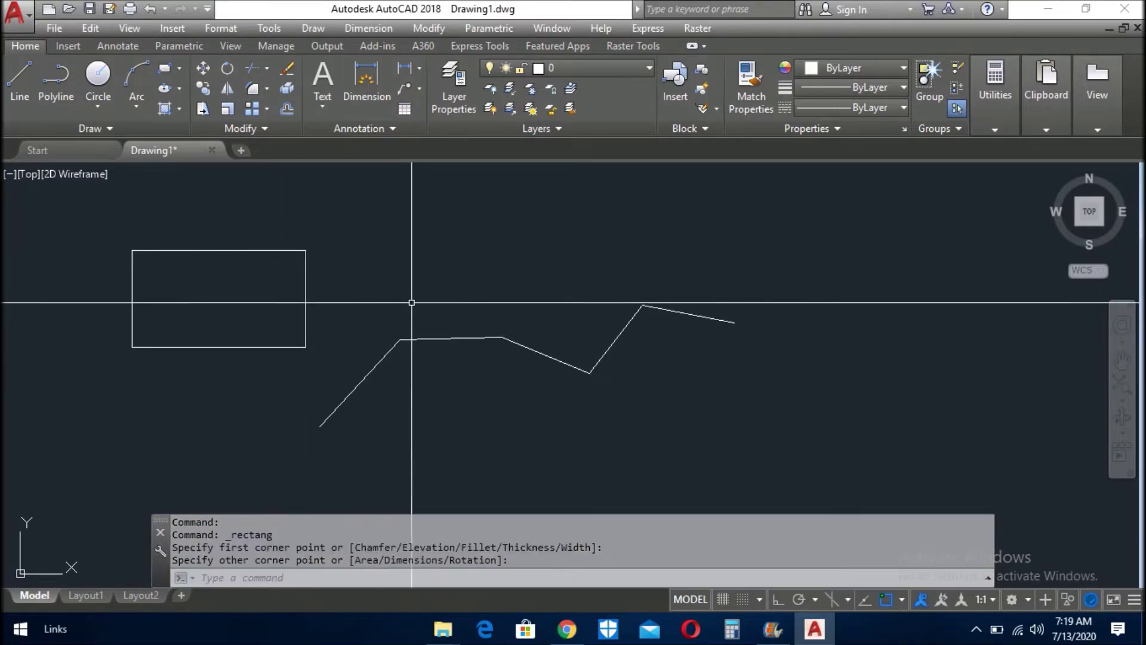
Place a row of single point markers above the zigzag polyline, repeating POINT for each
type("poin")
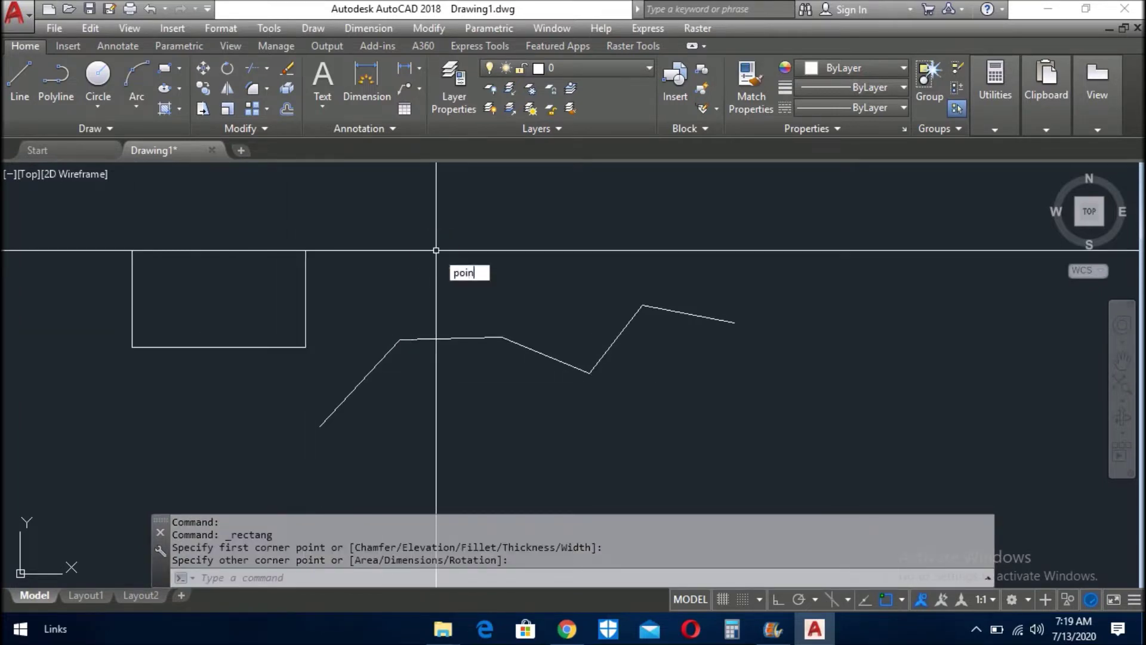
key("Return")
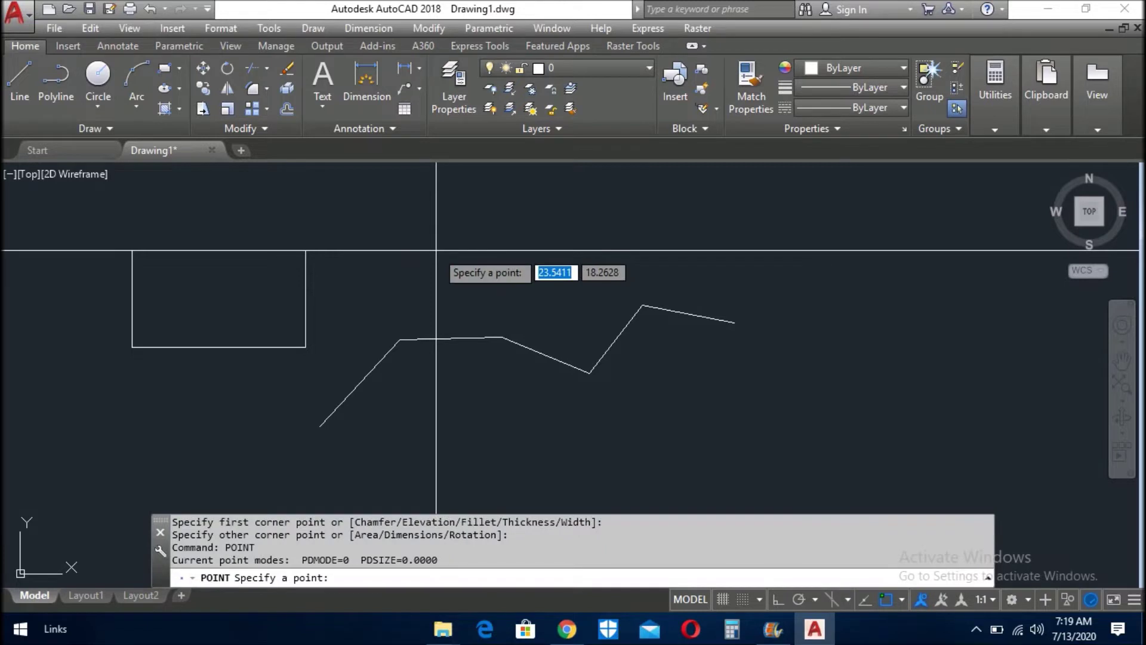
left_click(453, 232)
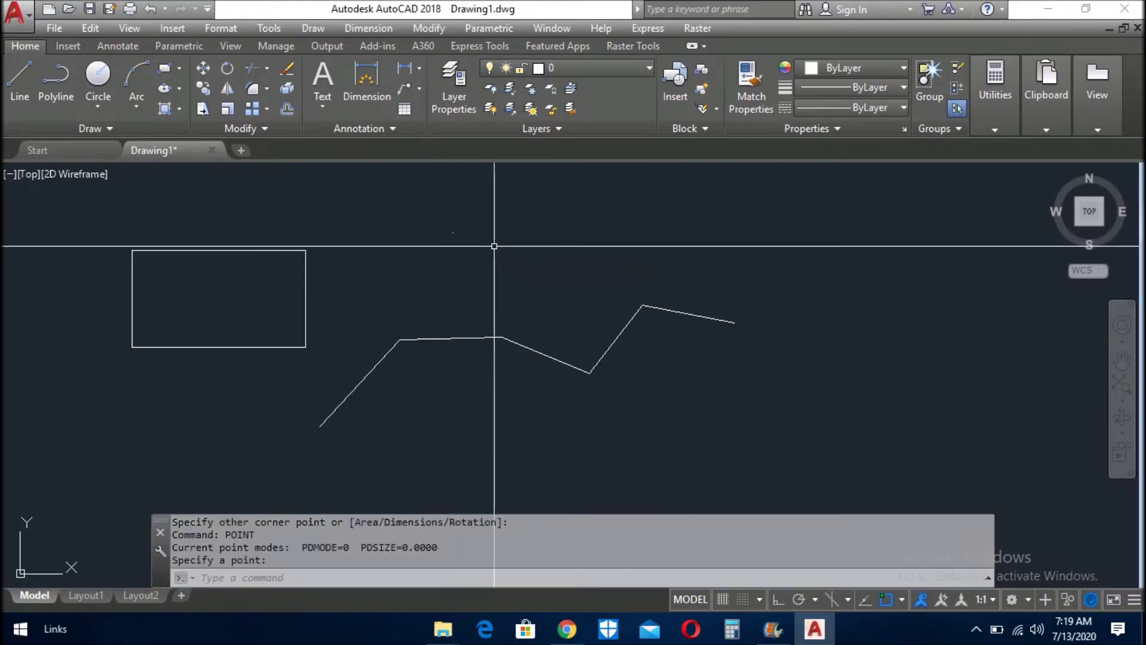
key("Return")
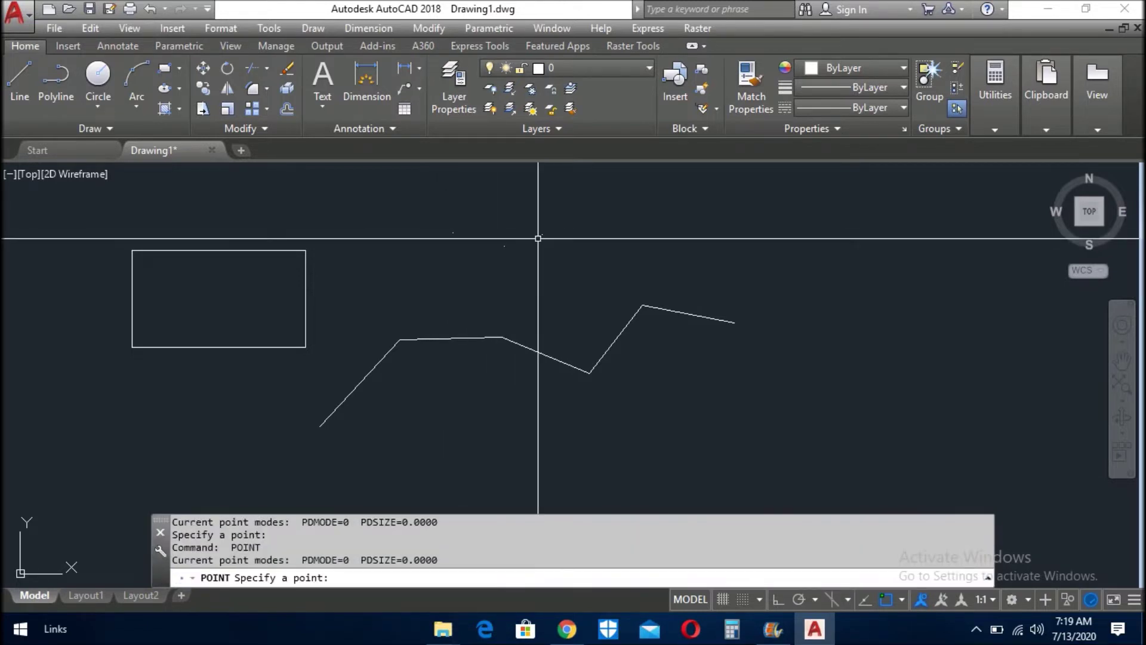
left_click(542, 234)
key("Return")
left_click(581, 245)
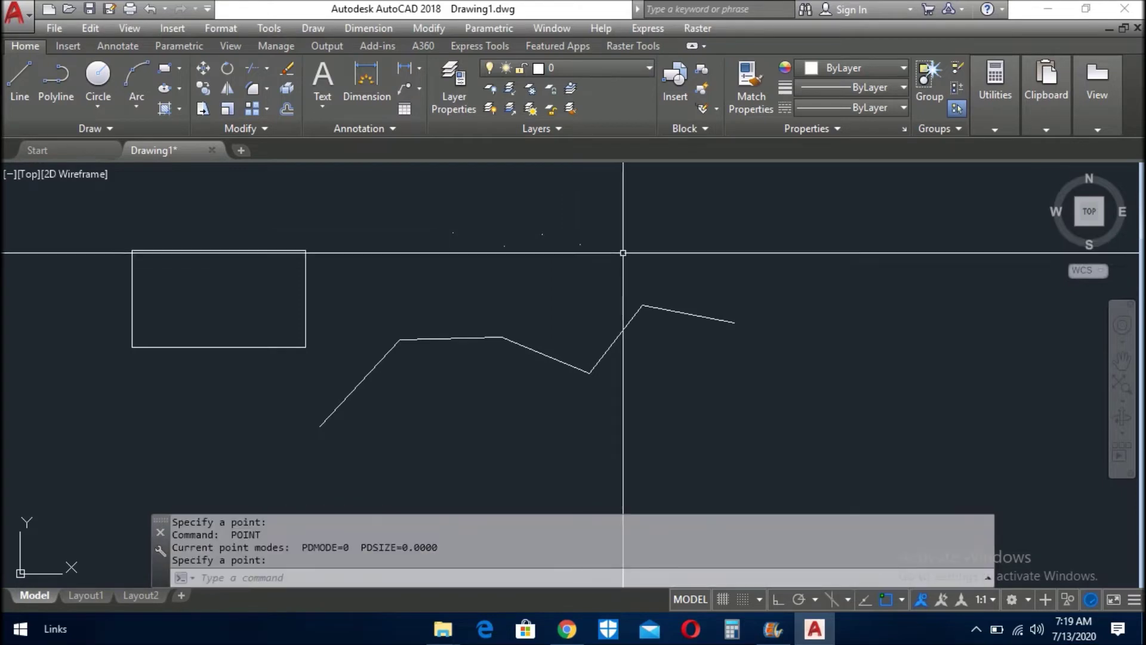
left_click(623, 246)
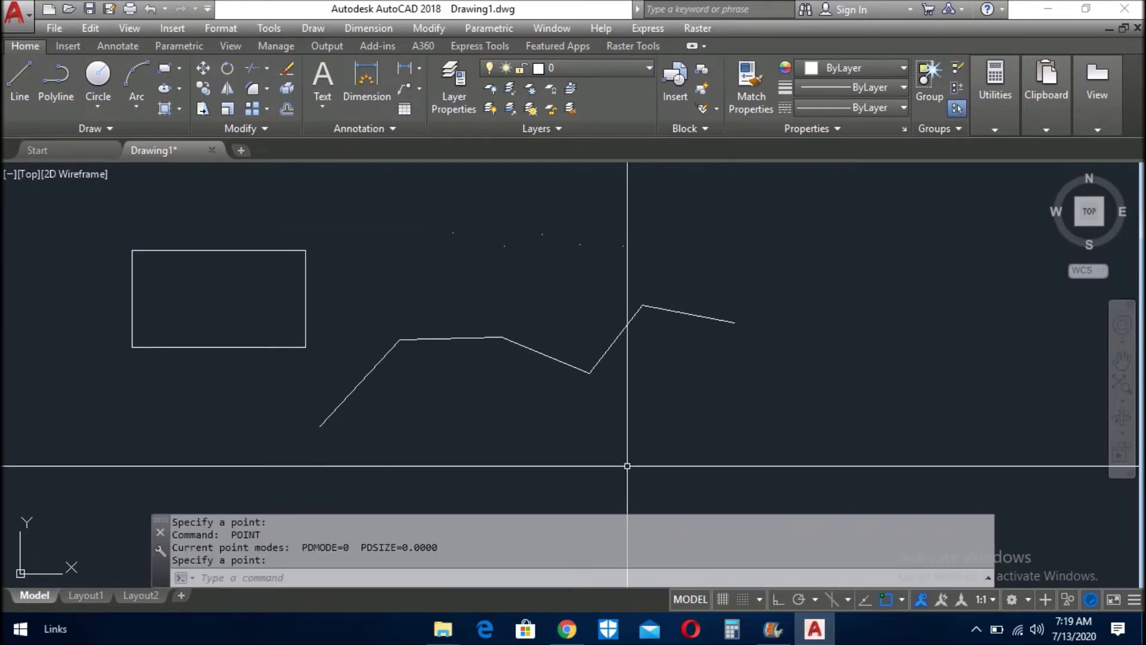
Copy the zigzag polyline with CP to a spot below and right of the original
left_click(700, 379)
type("cp")
key("Return")
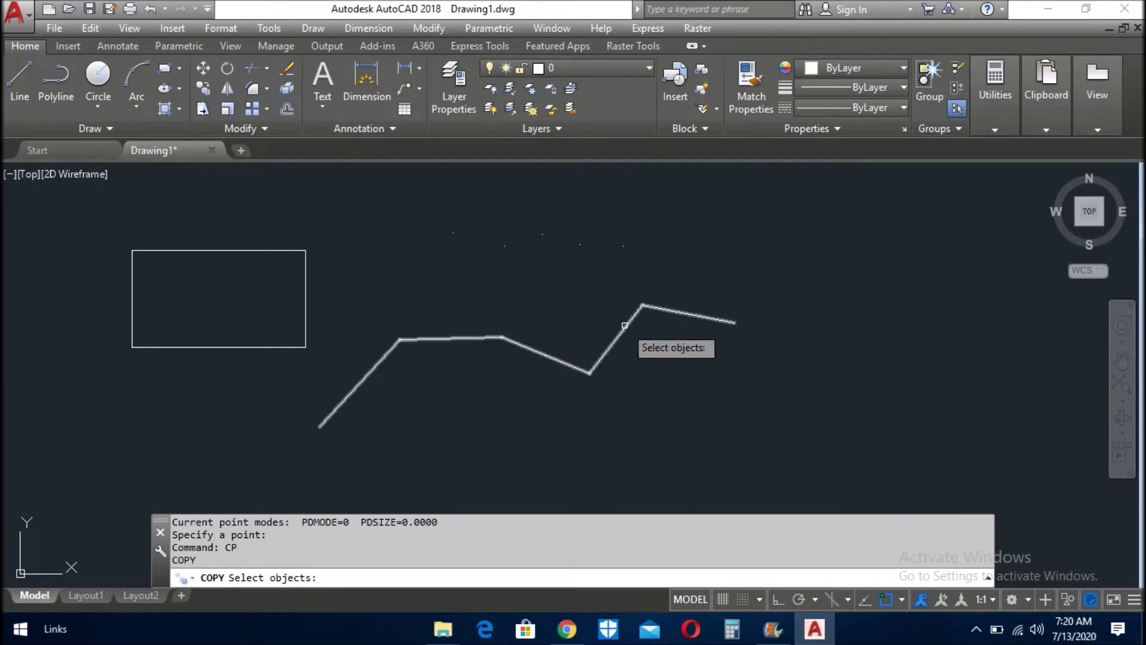
left_click(623, 333)
key("Return")
left_click(642, 350)
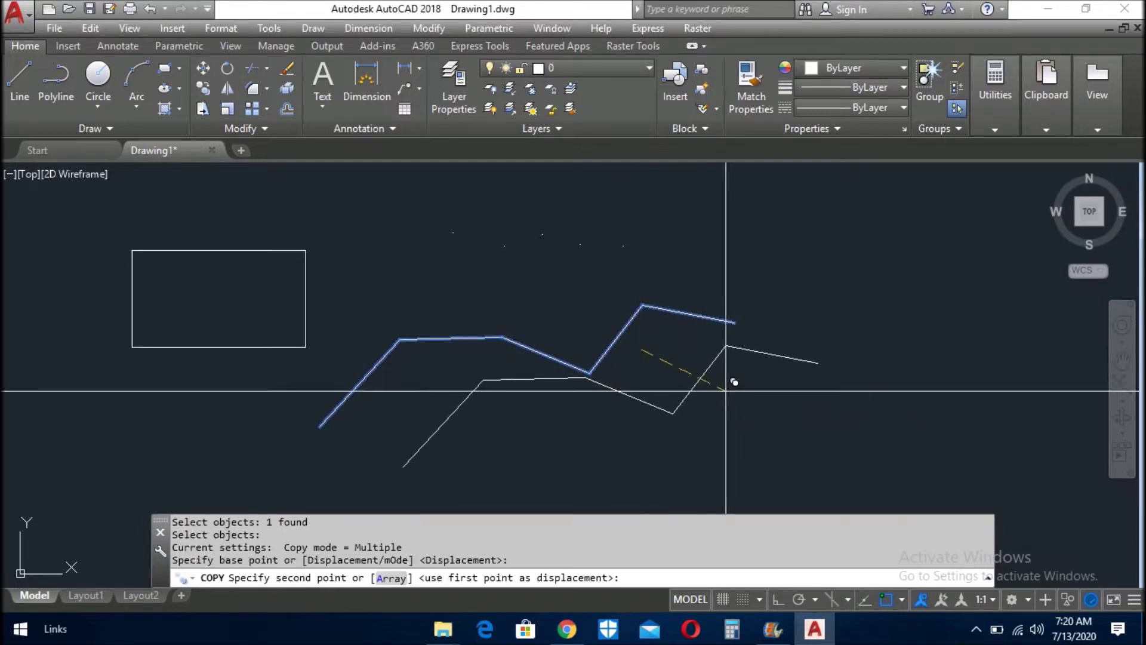
left_click(987, 397)
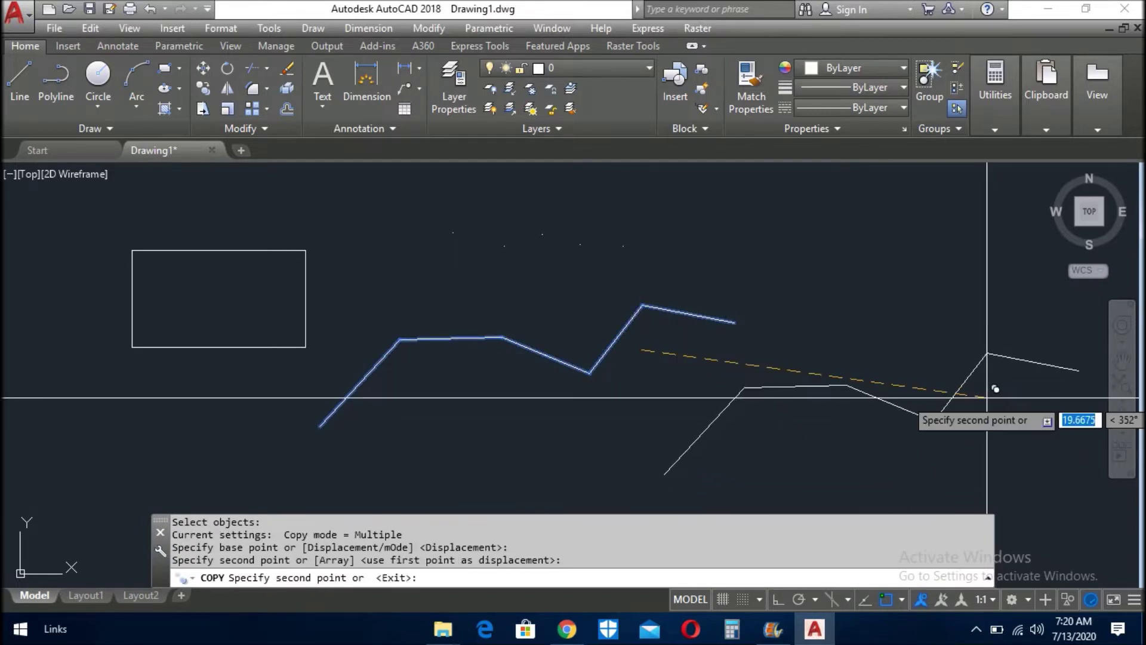
key("Escape")
key("Escape")
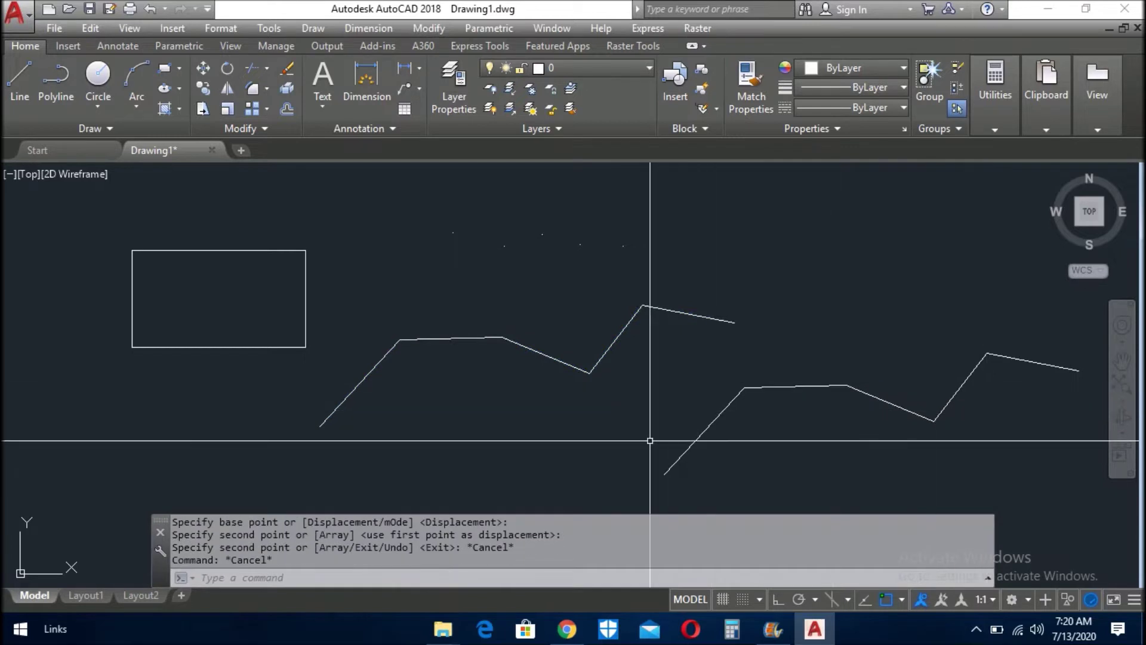
left_click(321, 423)
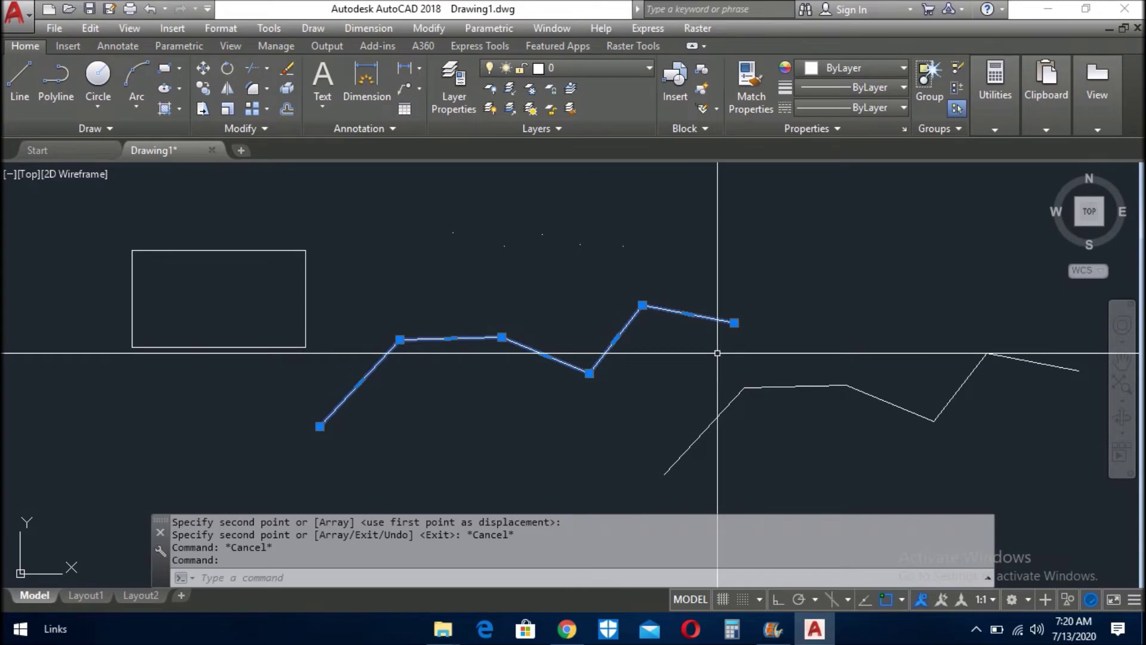
key("Escape")
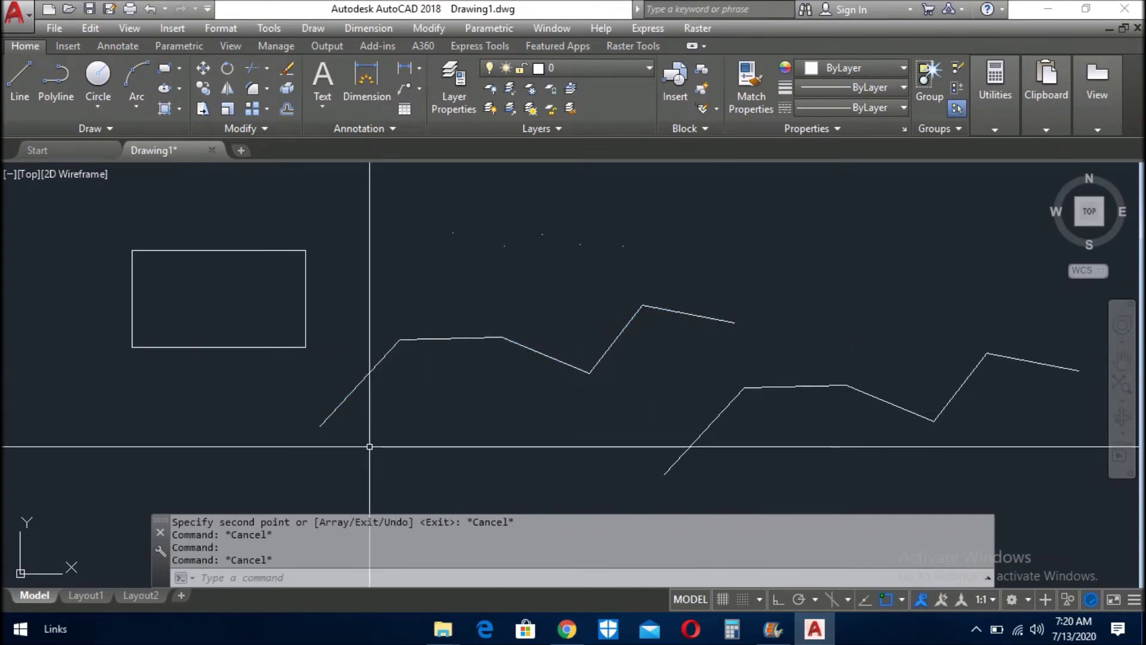
Load the tff.lsp routine through APPLOAD, allowing it to load once
type("AP")
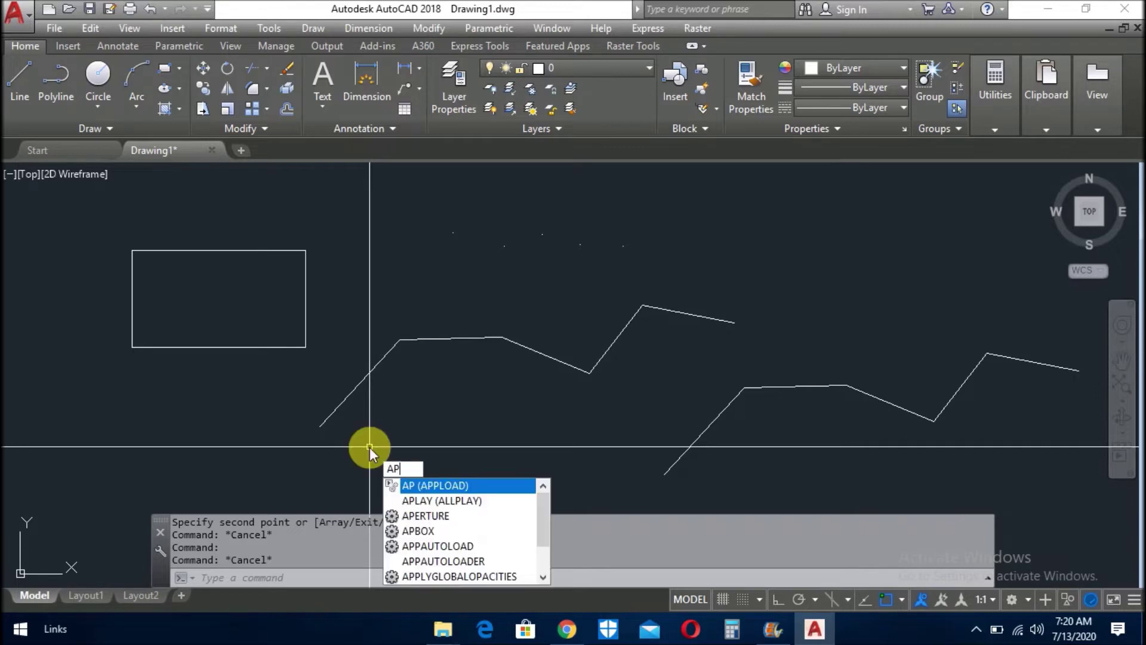
key("Escape")
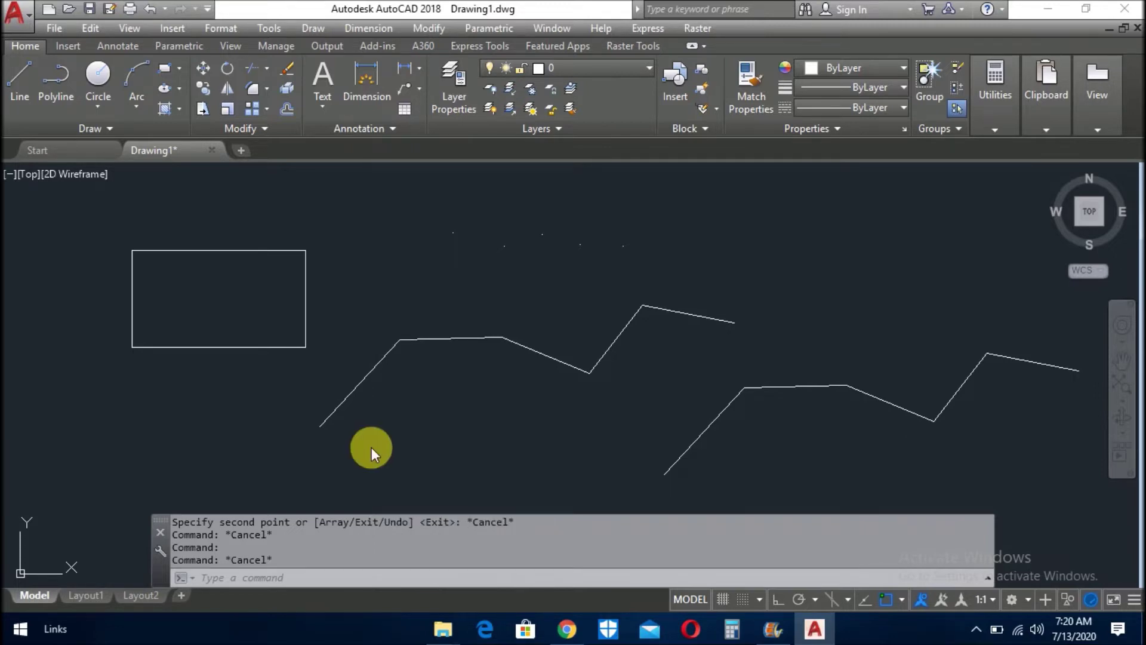
type("AP")
key("Return")
left_click(403, 216)
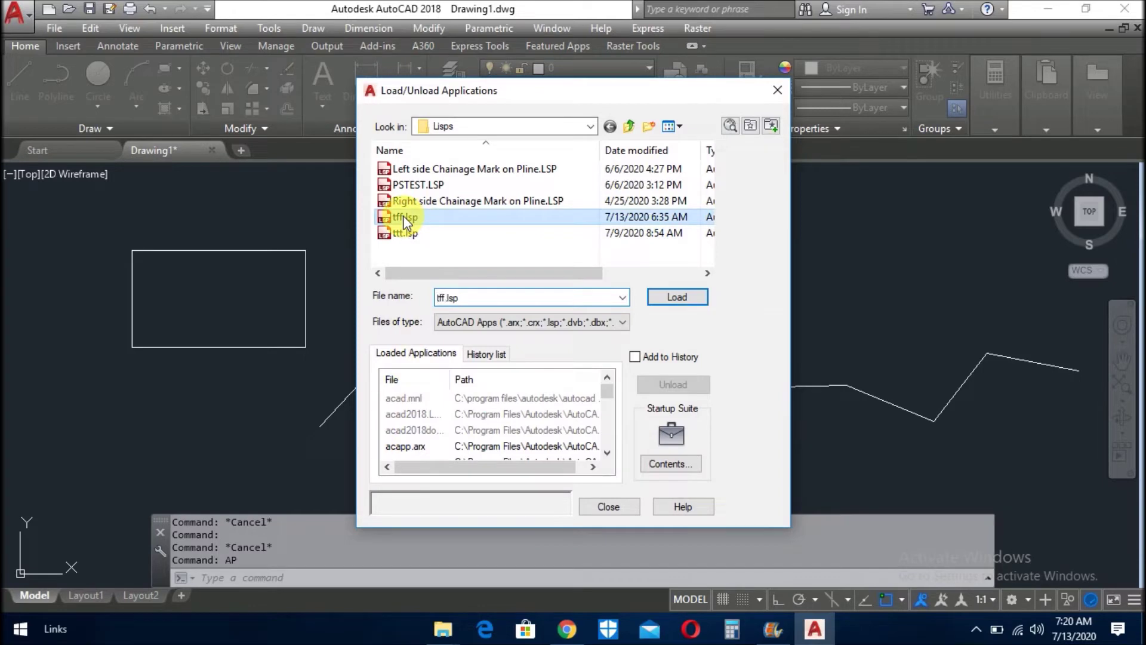
left_click(684, 299)
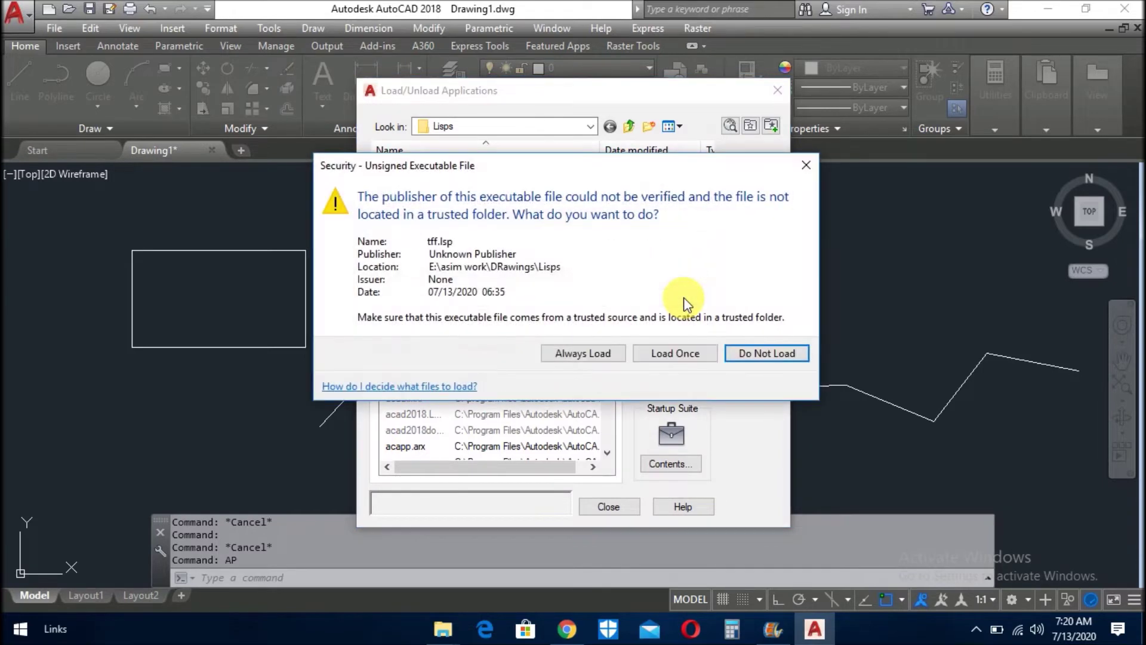
left_click(673, 353)
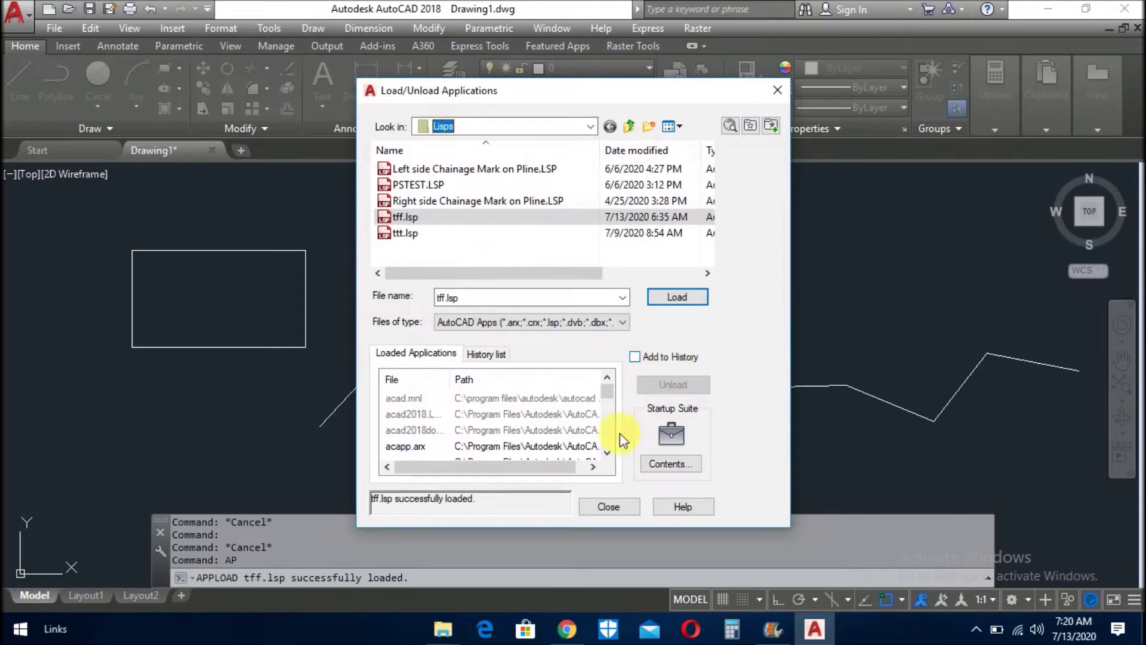
left_click(611, 507)
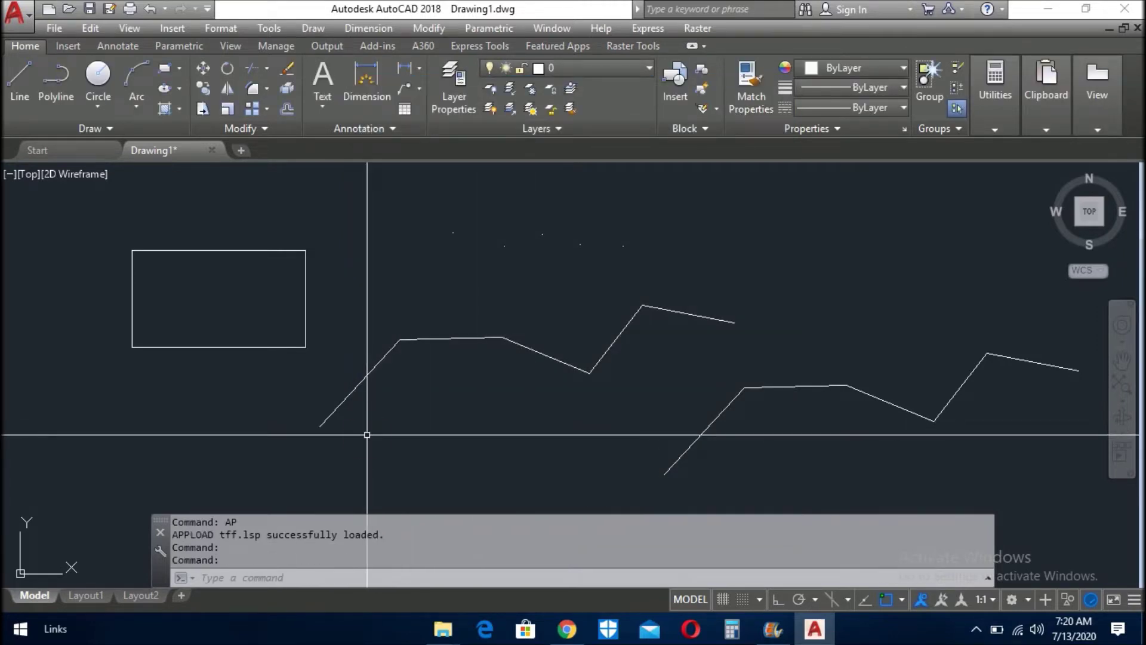
Run TFF and pick the upper polyline's six vertices left to right, then finish
type("TFF")
key("Return")
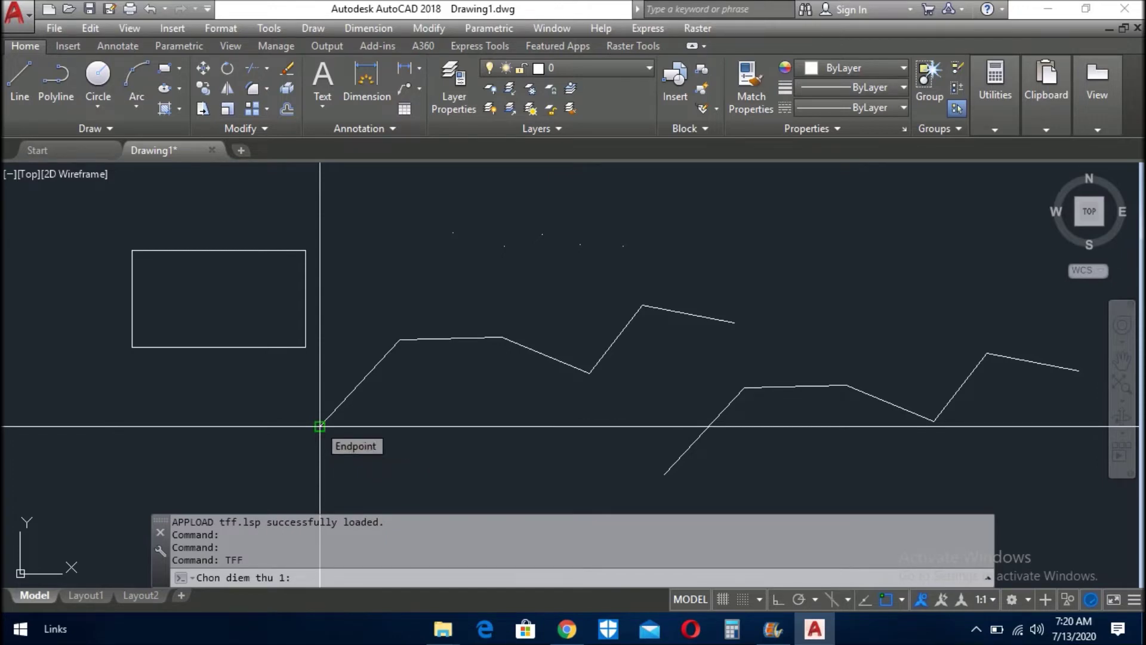
left_click(320, 426)
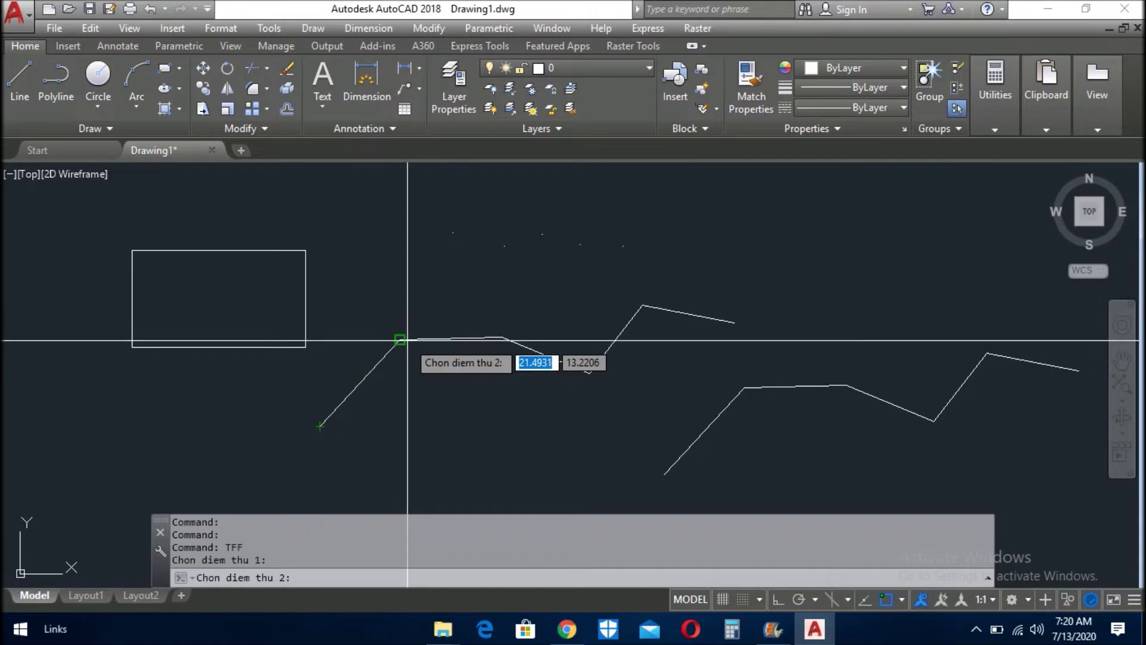
left_click(407, 340)
left_click(501, 337)
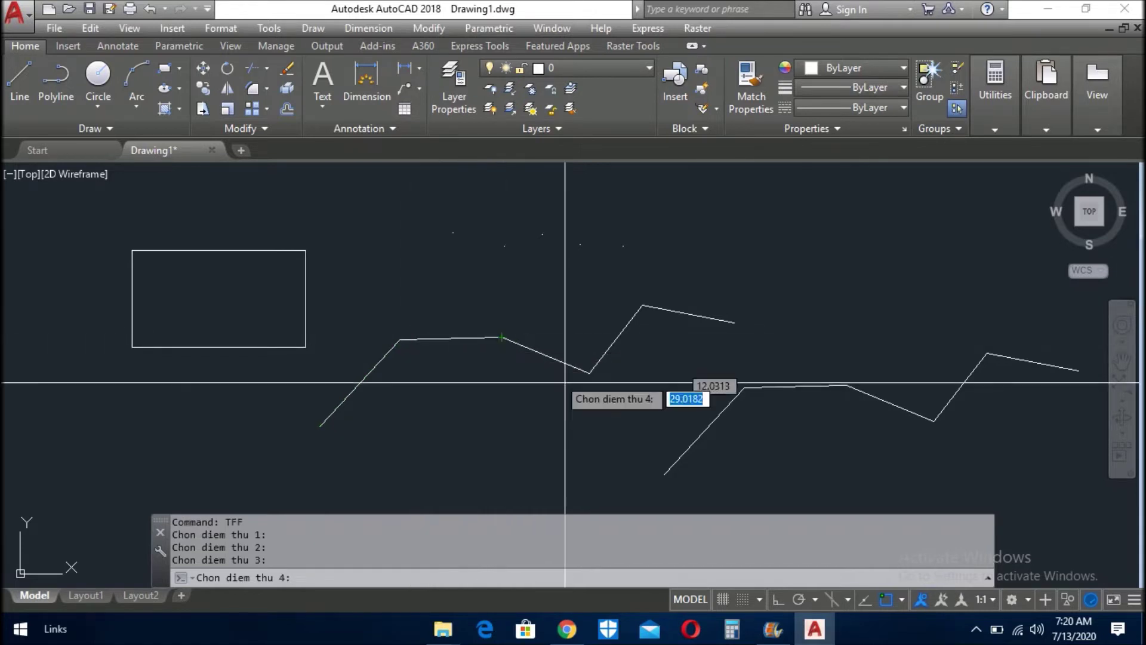
left_click(589, 373)
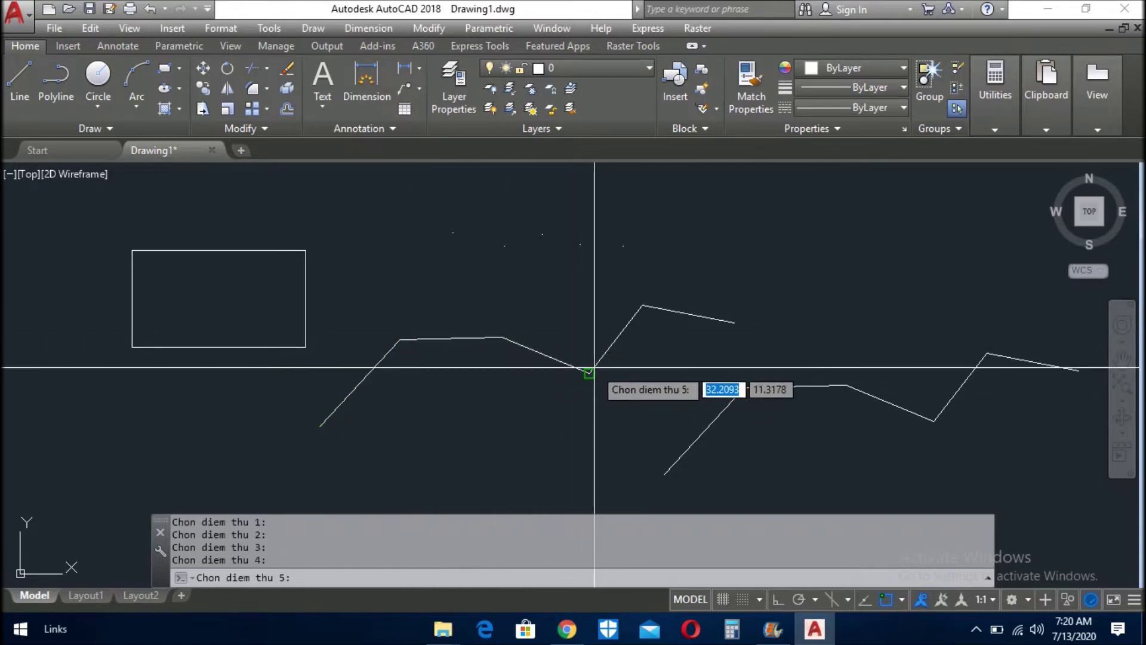
left_click(643, 306)
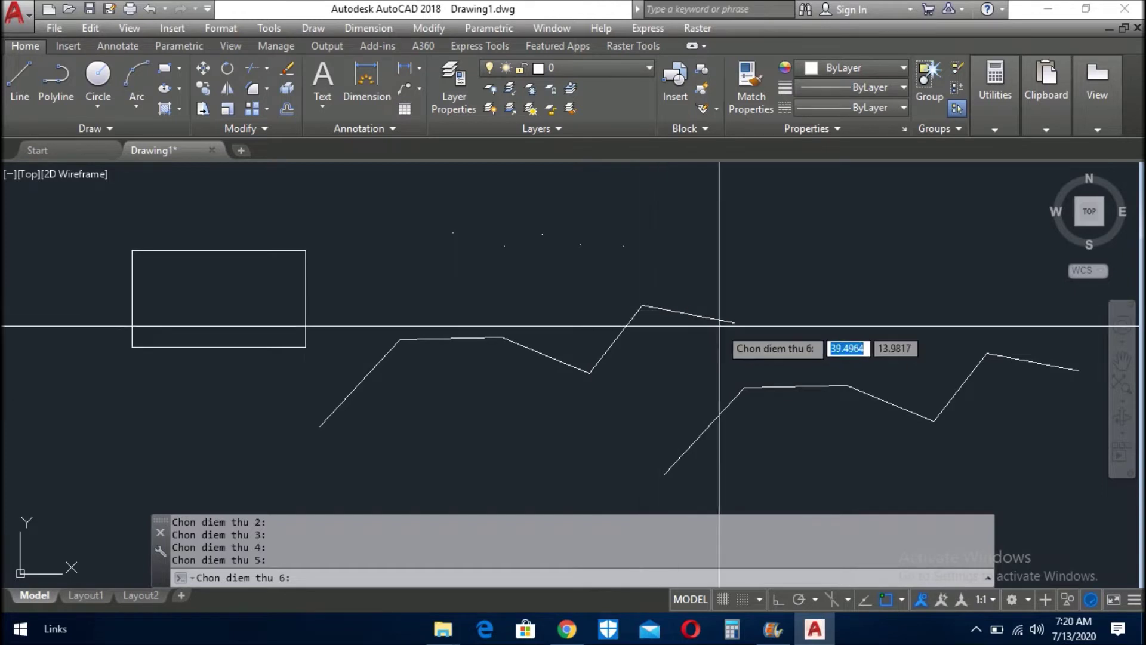
left_click(735, 321)
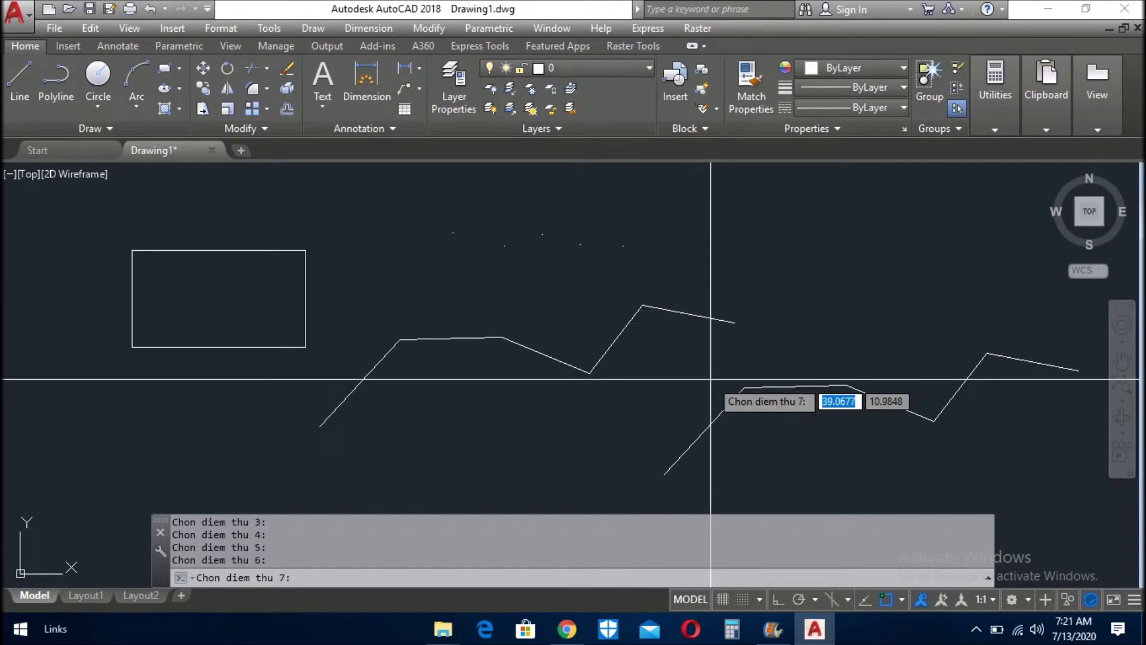
key("Return")
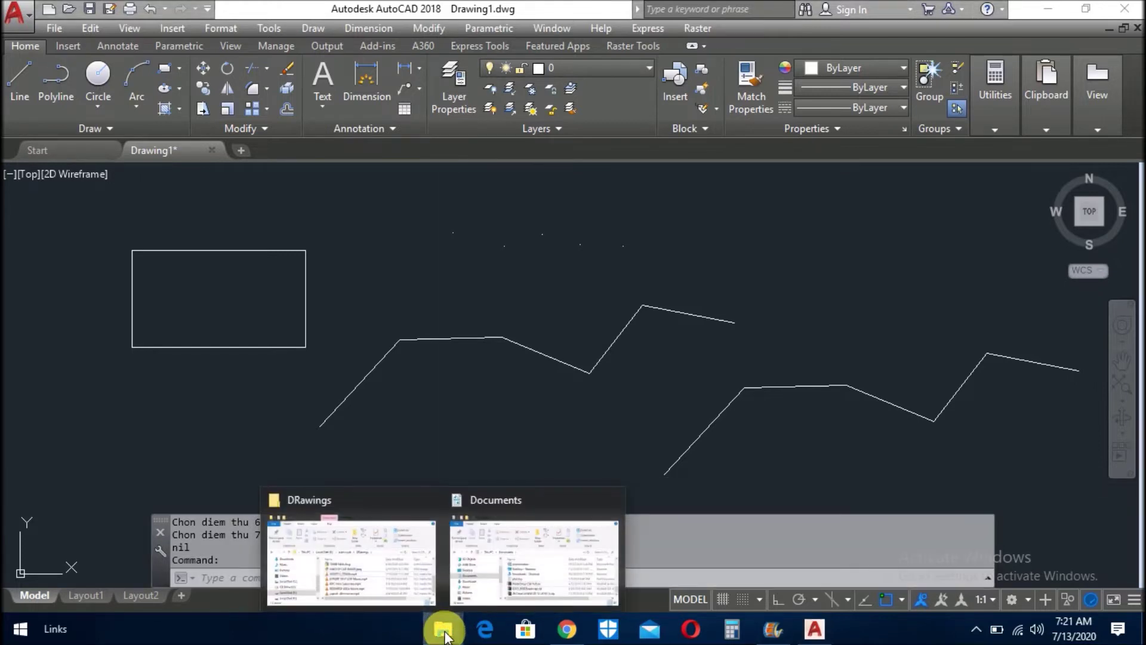
mouse_move(443, 629)
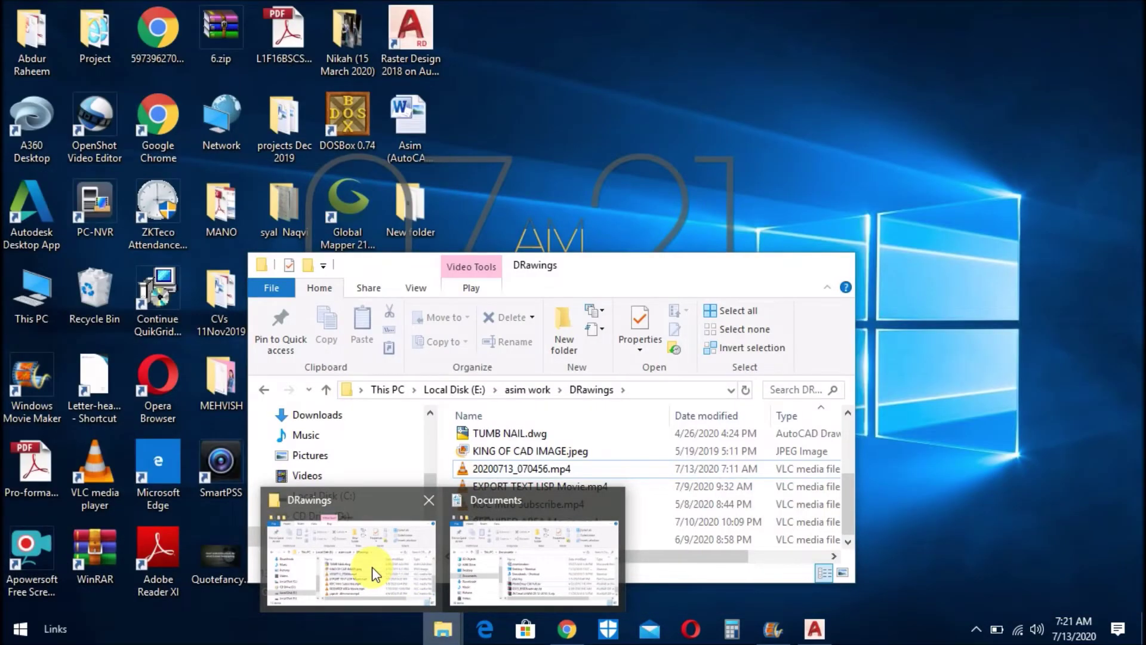
Maximize and refresh the Documents folder, then scroll down to the new Drawing1.txt
left_click(487, 567)
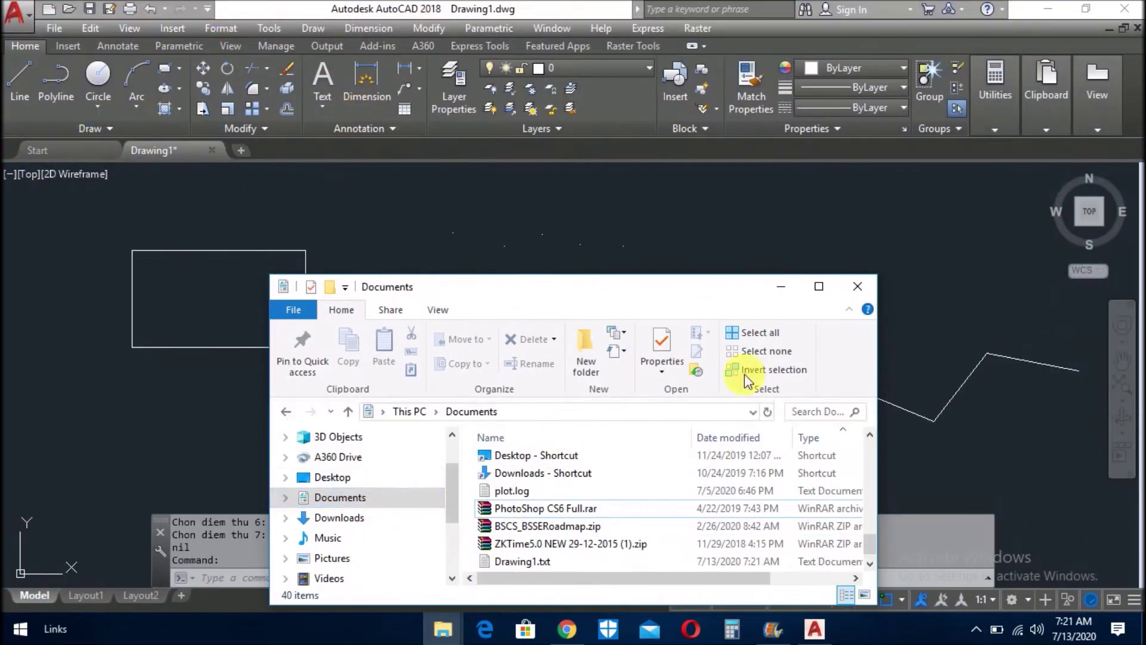
left_click(818, 287)
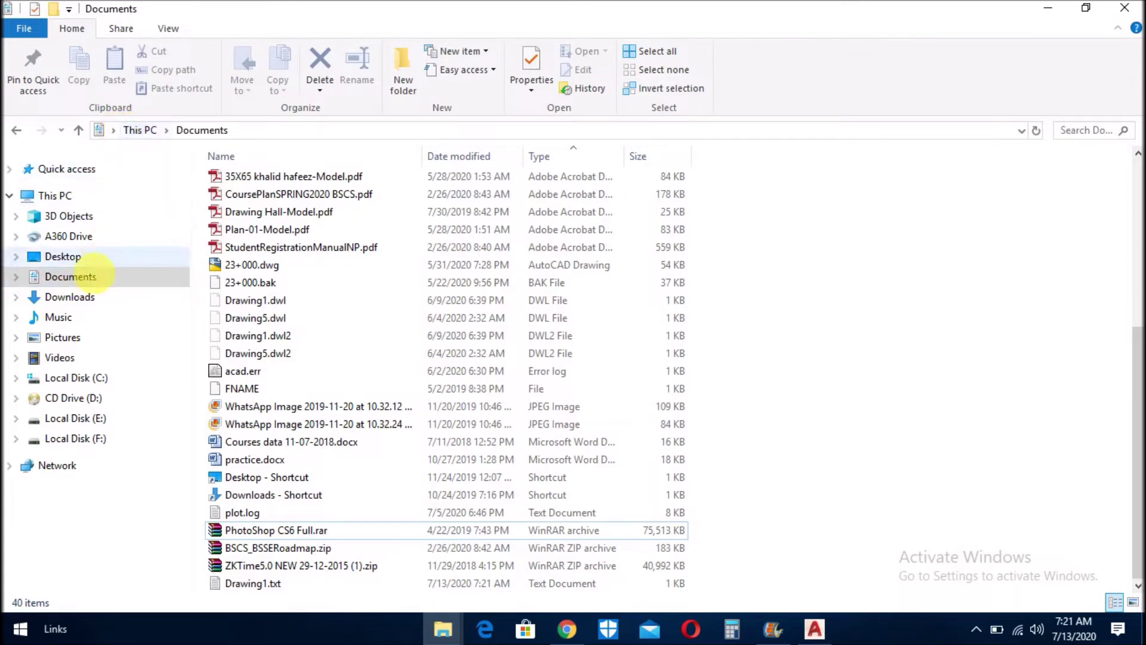
left_click(73, 281)
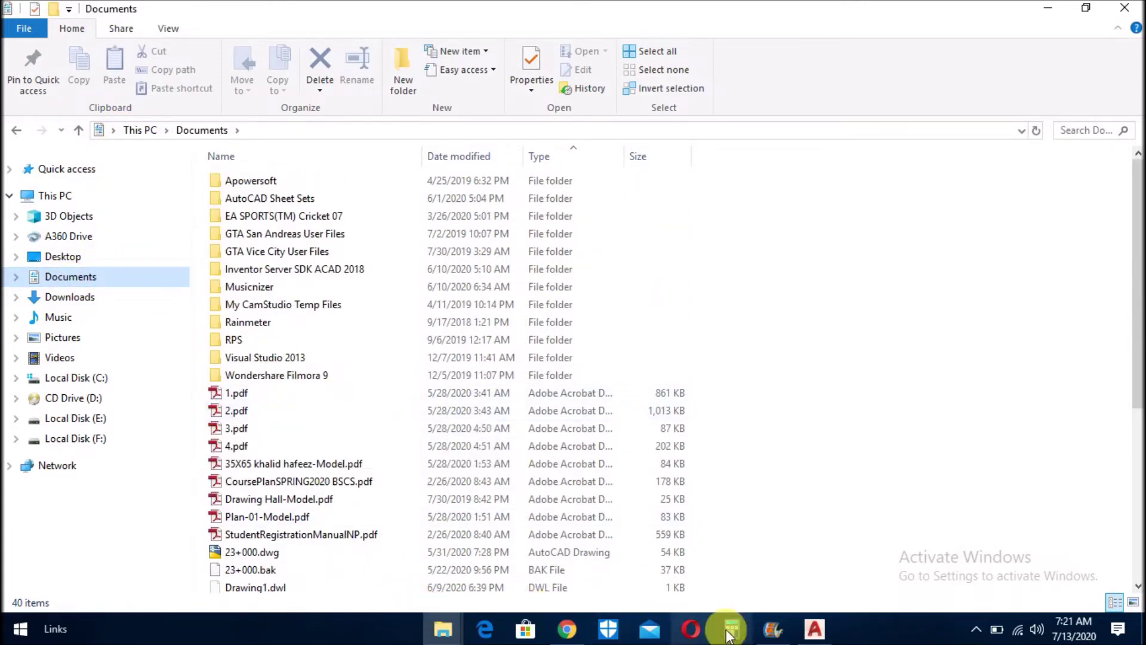
left_click(821, 631)
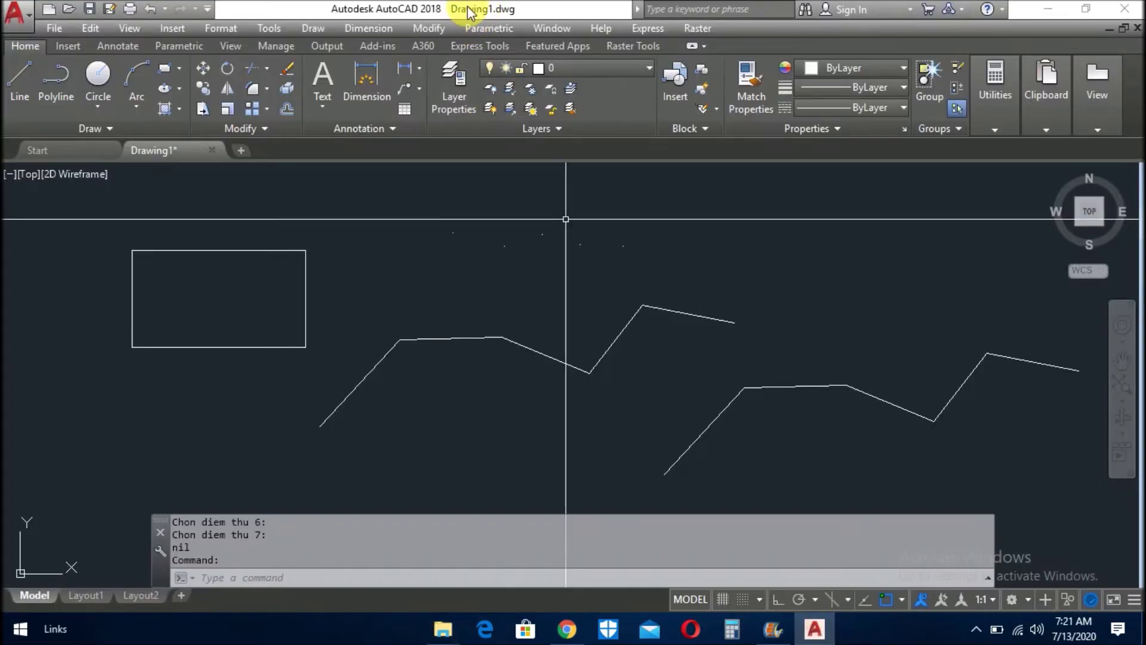
left_click(443, 632)
left_click(499, 579)
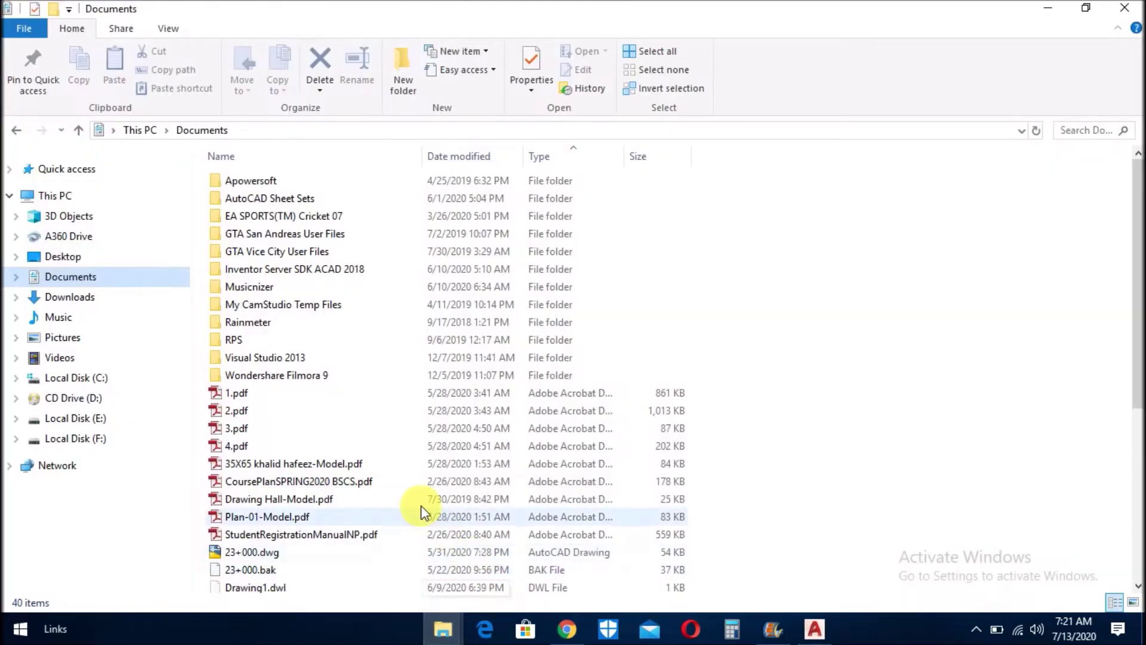
scroll(328, 431, "down", 5)
scroll(331, 452, "down", 1)
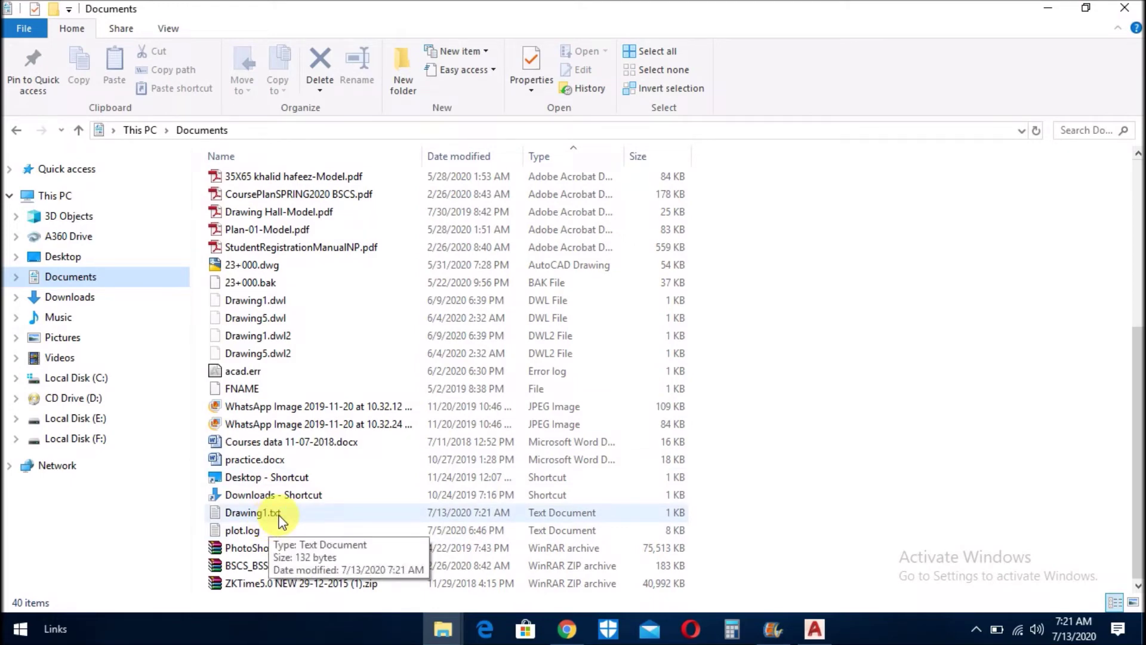
right_click(261, 515)
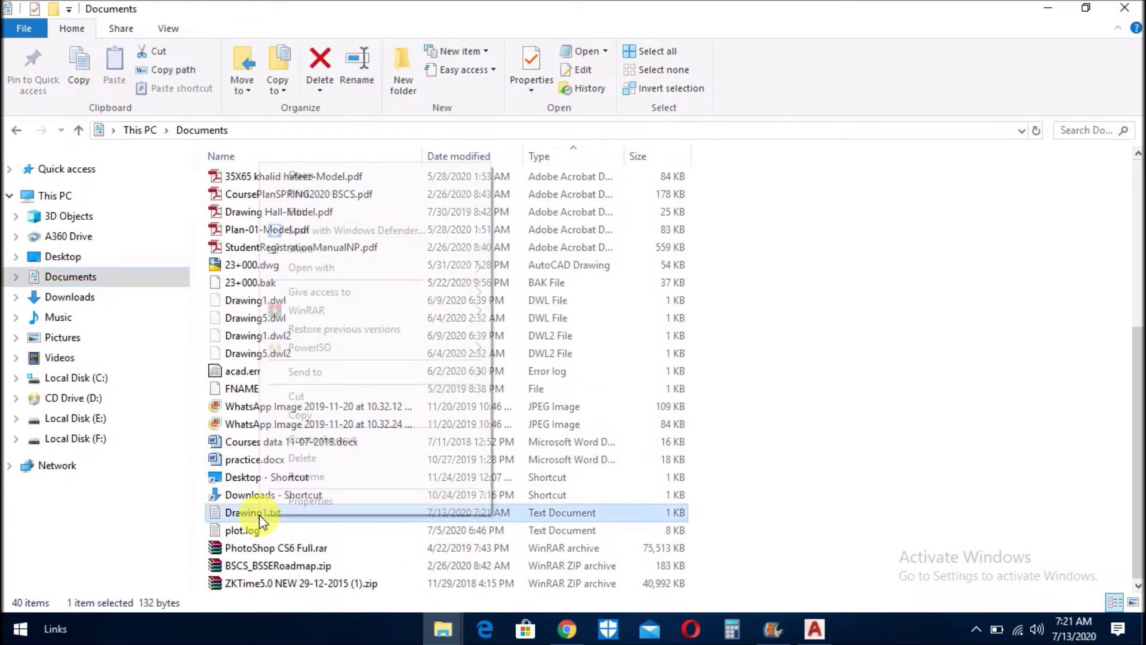
Open Drawing1.txt in Notepad and minimize the Documents folder window
left_click(327, 175)
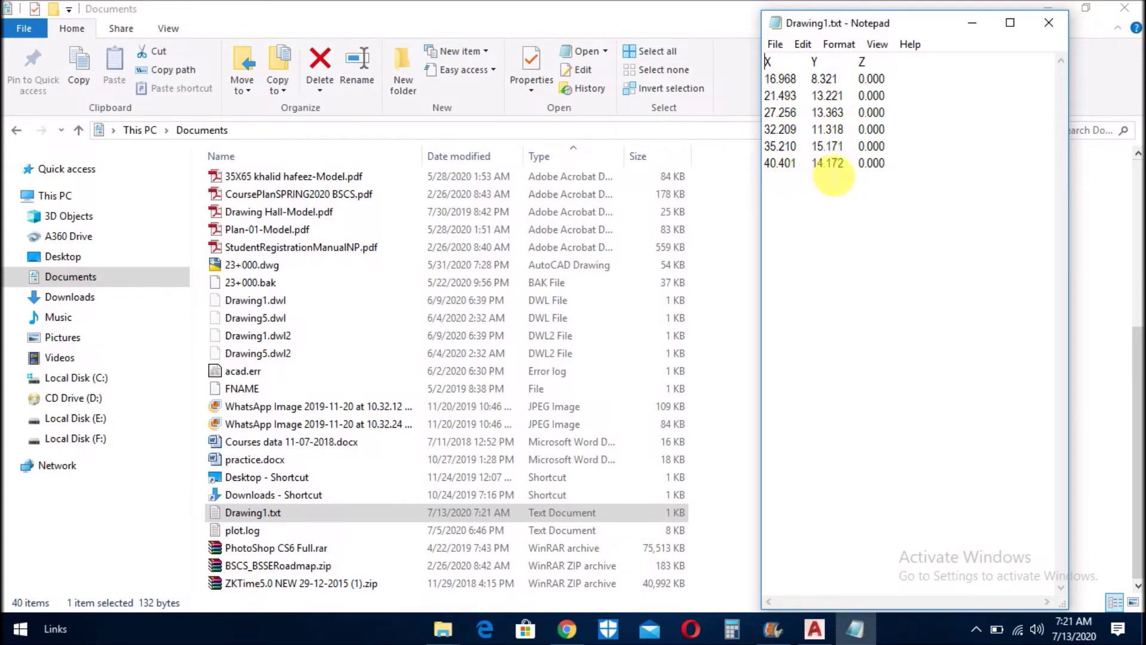
left_click(711, 21)
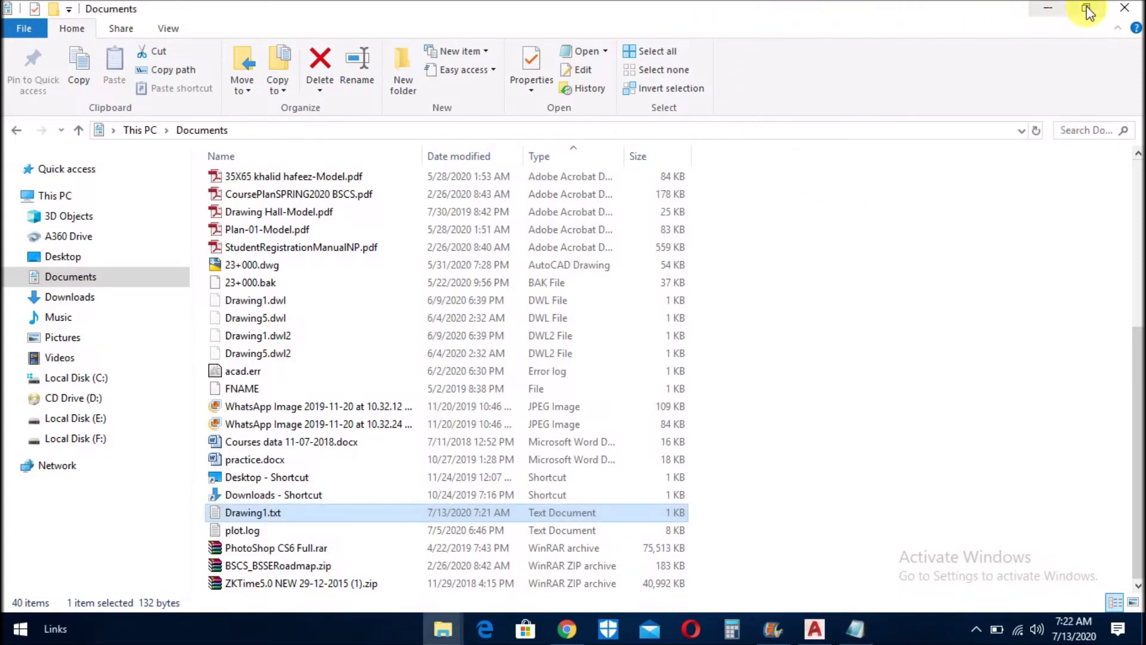
left_click(1048, 8)
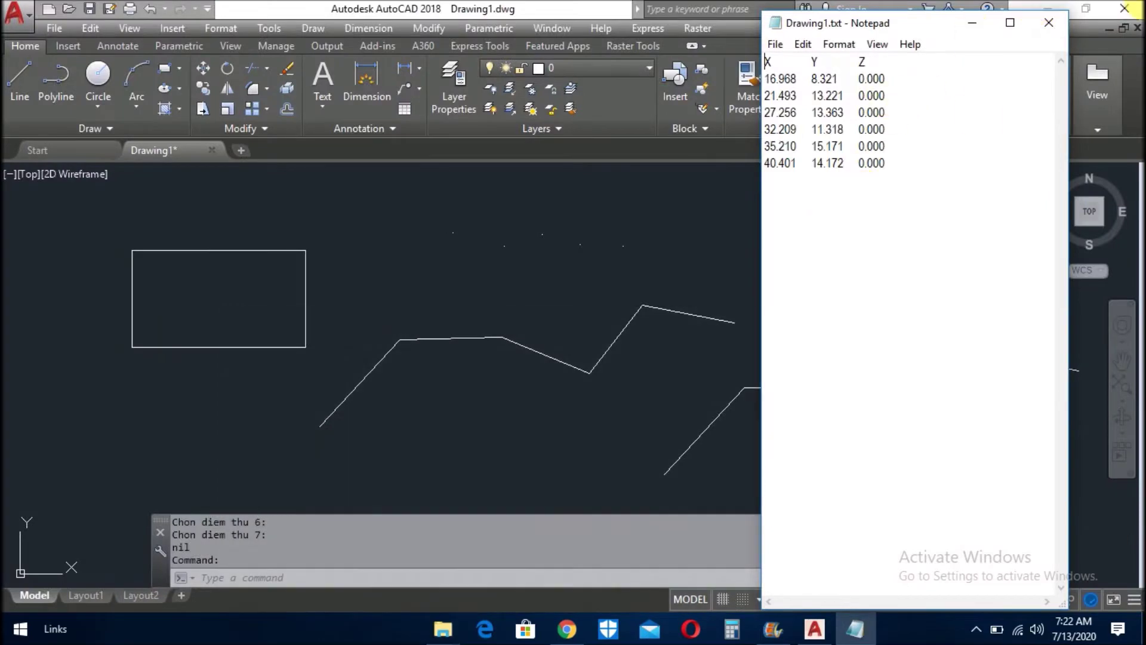
Move the Notepad window further right and return focus to the AutoCAD drawing
left_click(1089, 10)
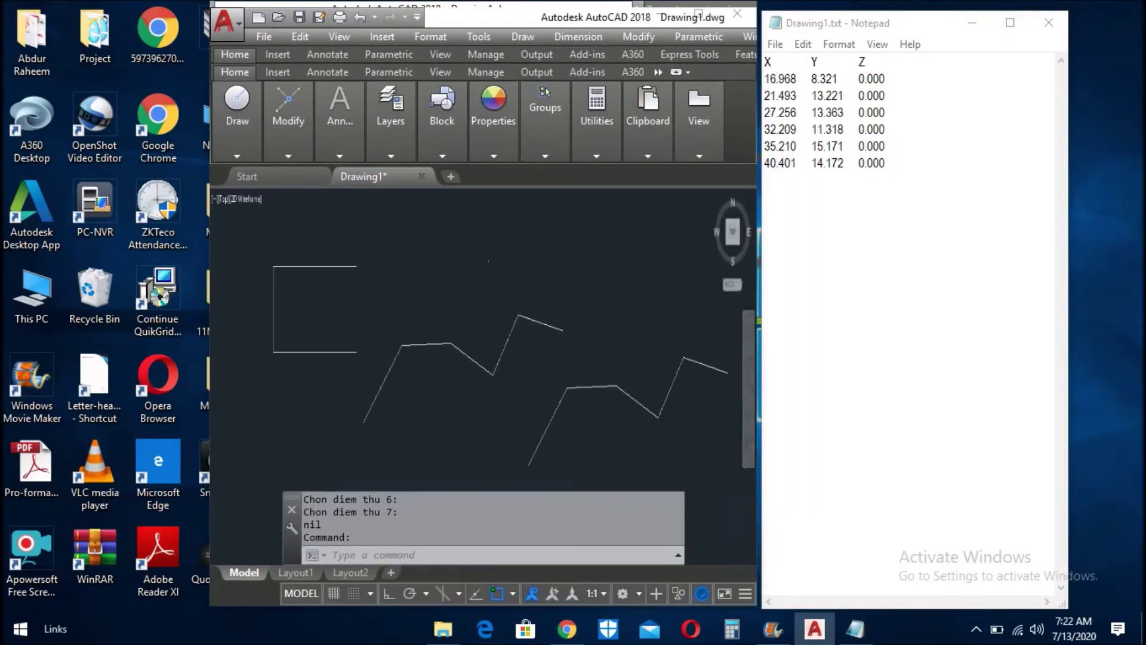
left_click_drag(916, 25, 968, 19)
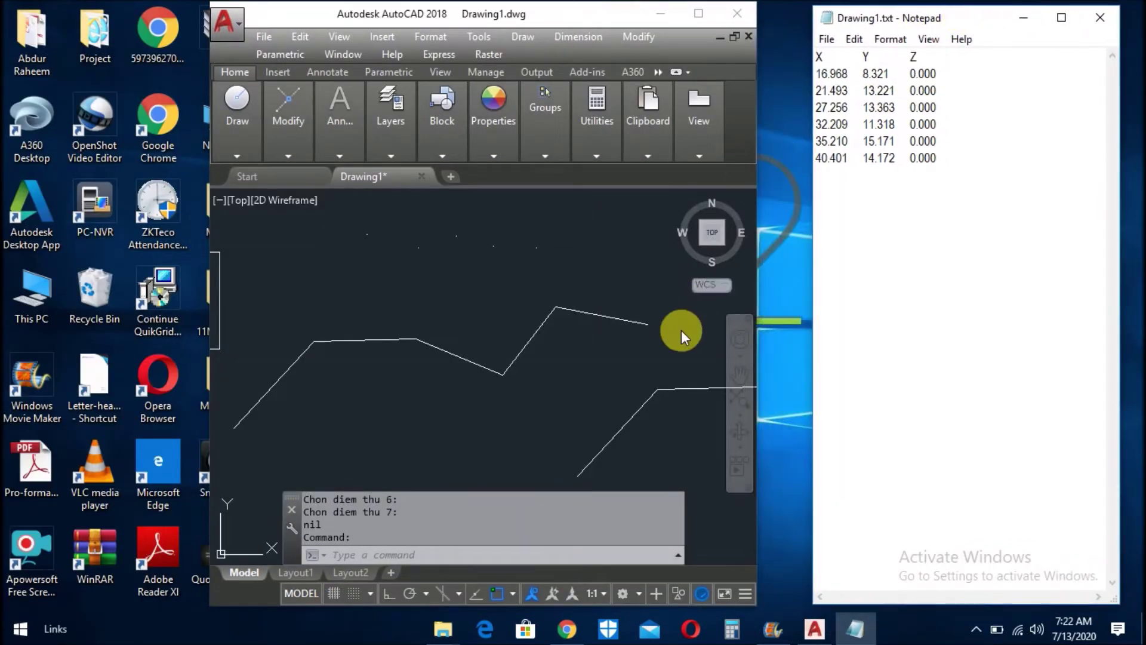
left_click(396, 408)
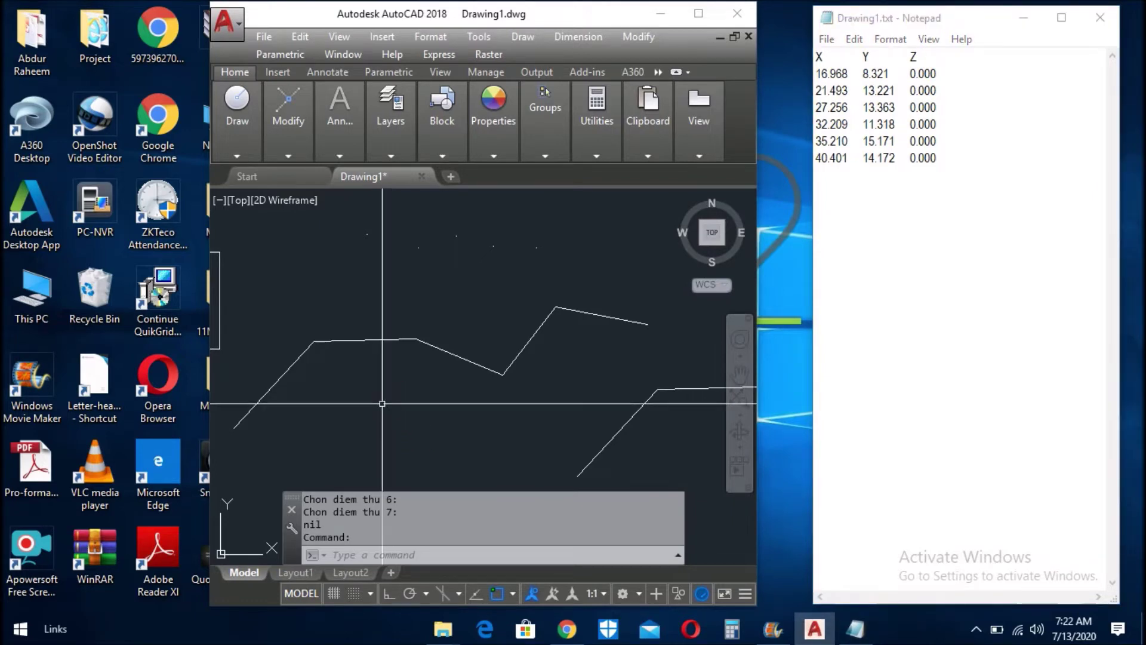
Check the first two vertices with ID (16.9684, 8.3210; 21.4931, 13.2206), then close Notepad
type("id")
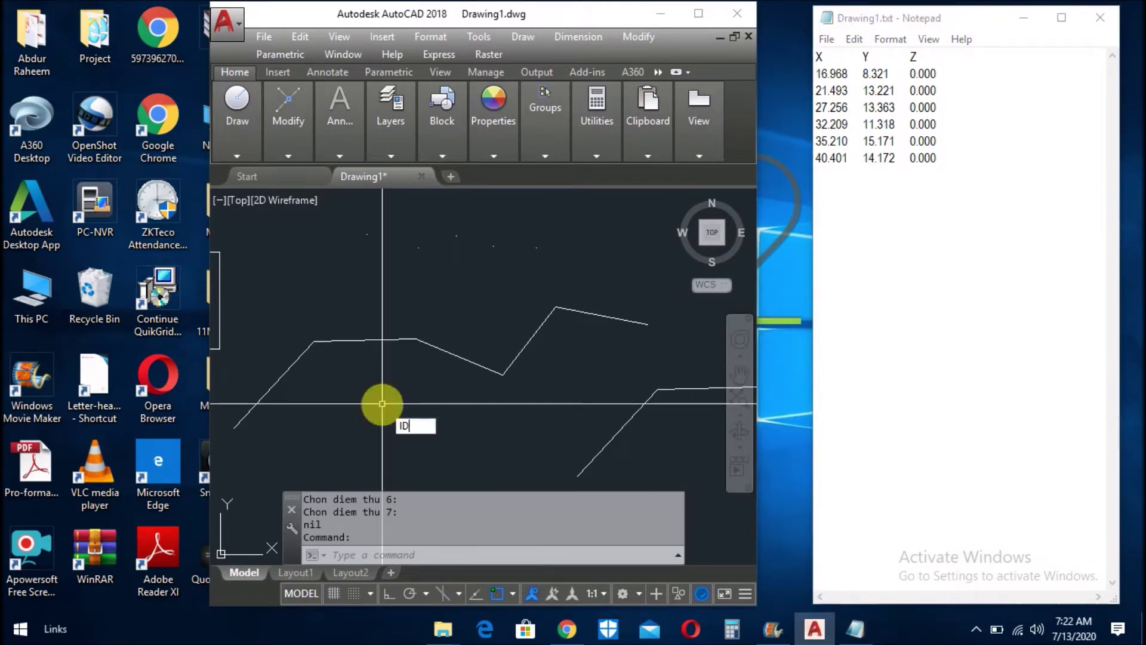
key("Return")
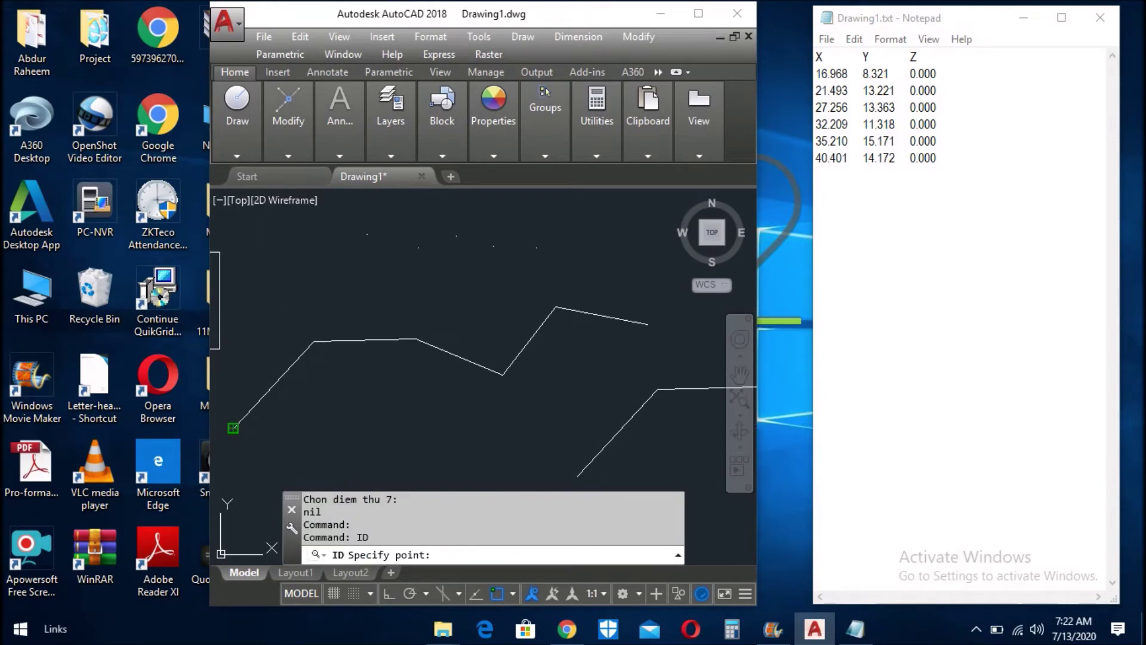
left_click(237, 427)
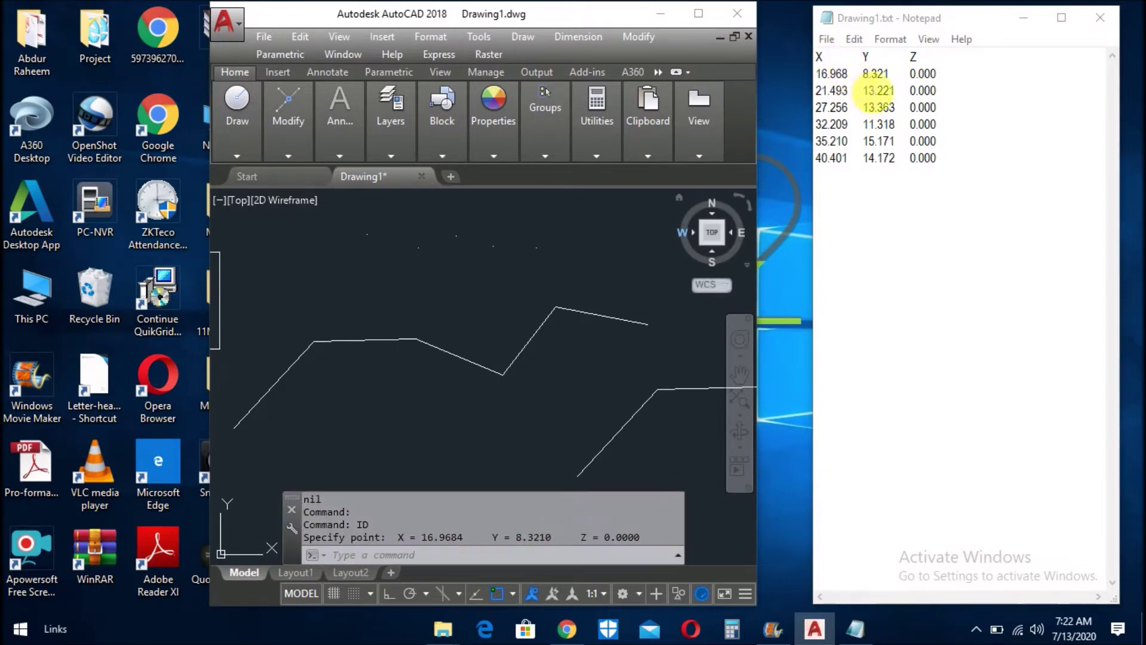
key("Return")
left_click(314, 341)
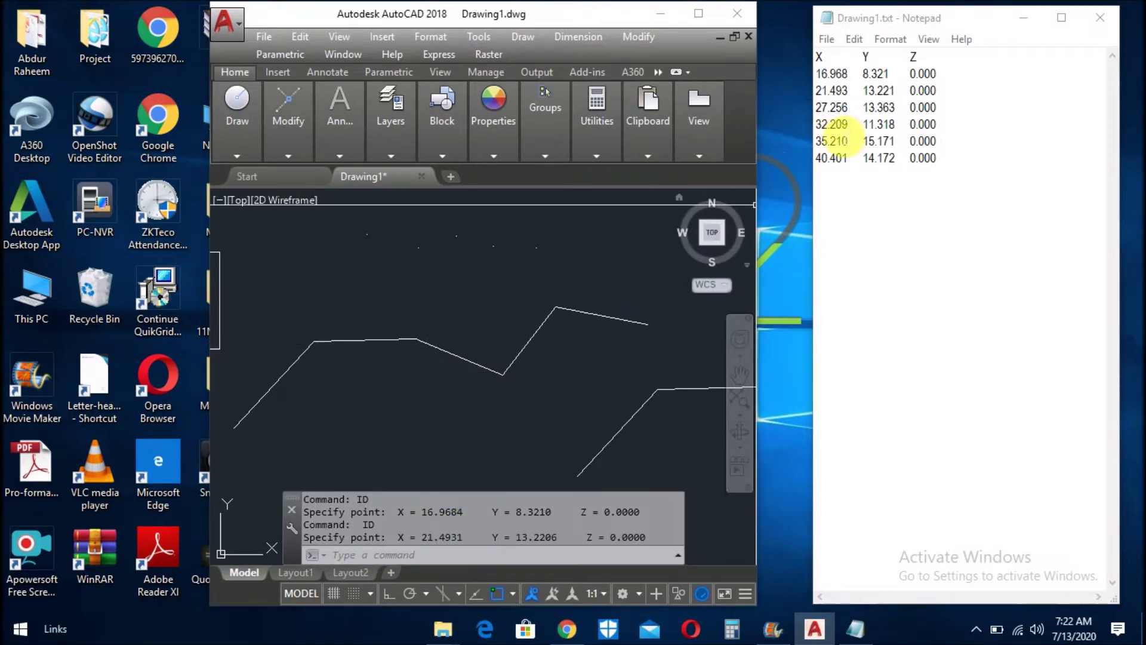
scroll(412, 343, "down", 2)
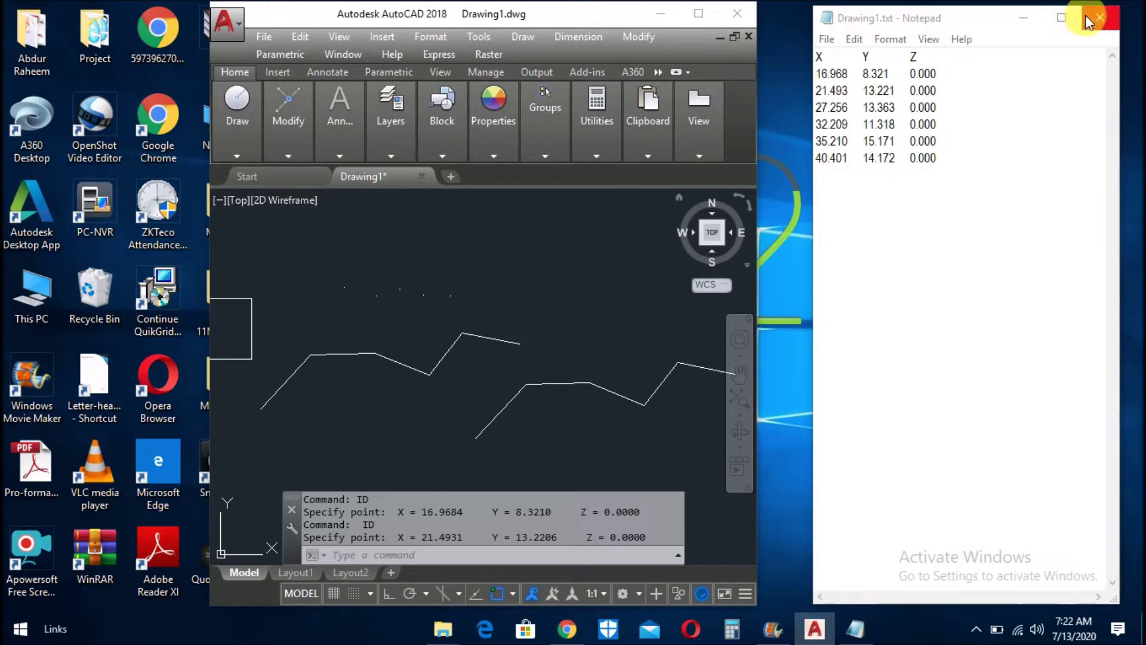
left_click(1098, 18)
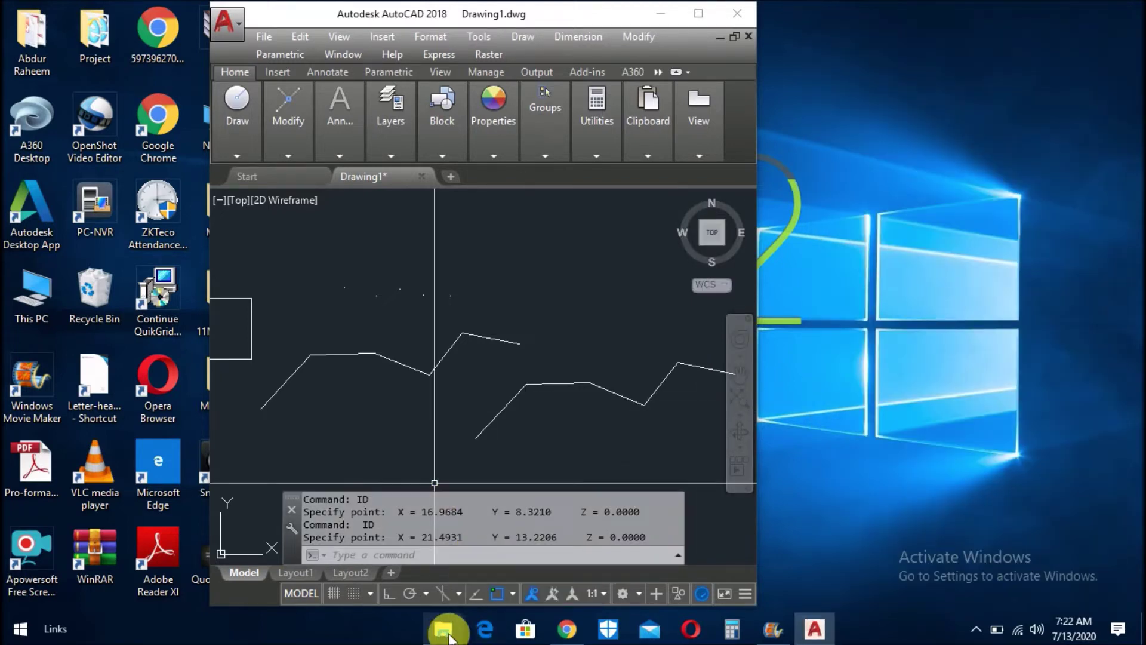
Rename the 132-byte Drawing1.txt export in Documents to PLINE.txt
left_click(444, 638)
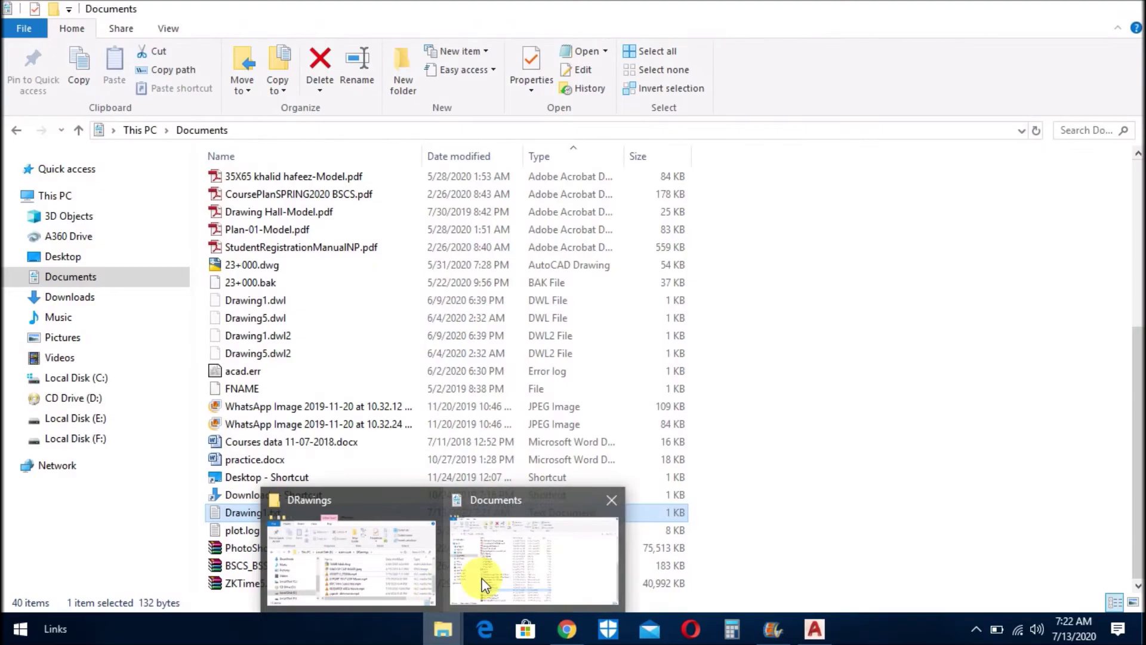
left_click(482, 585)
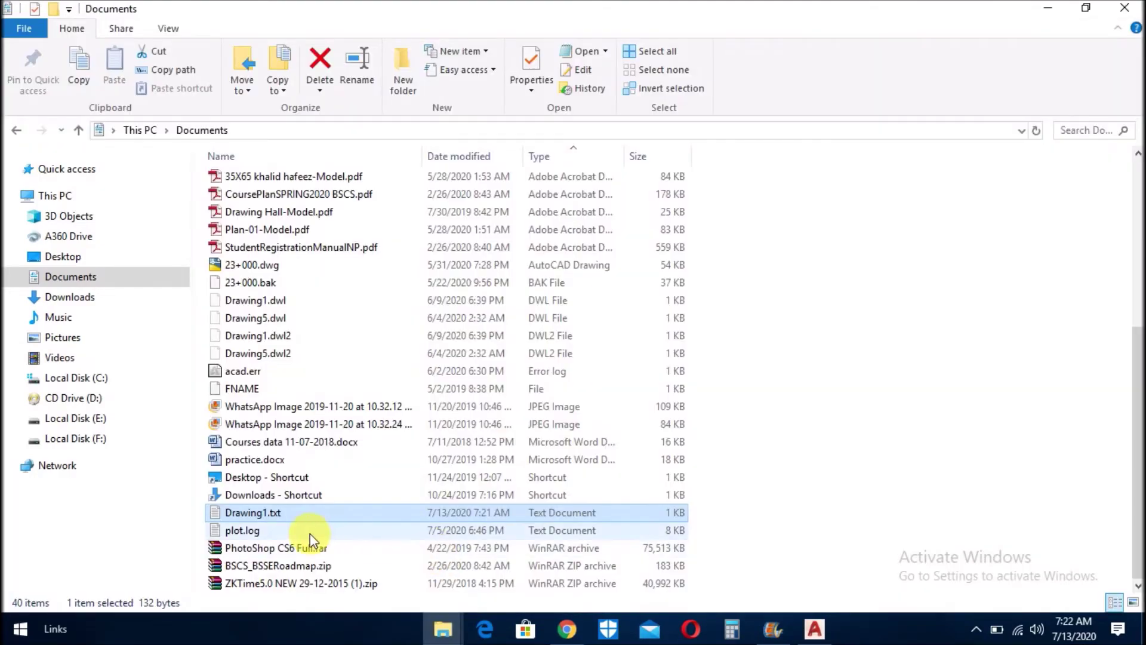
right_click(248, 511)
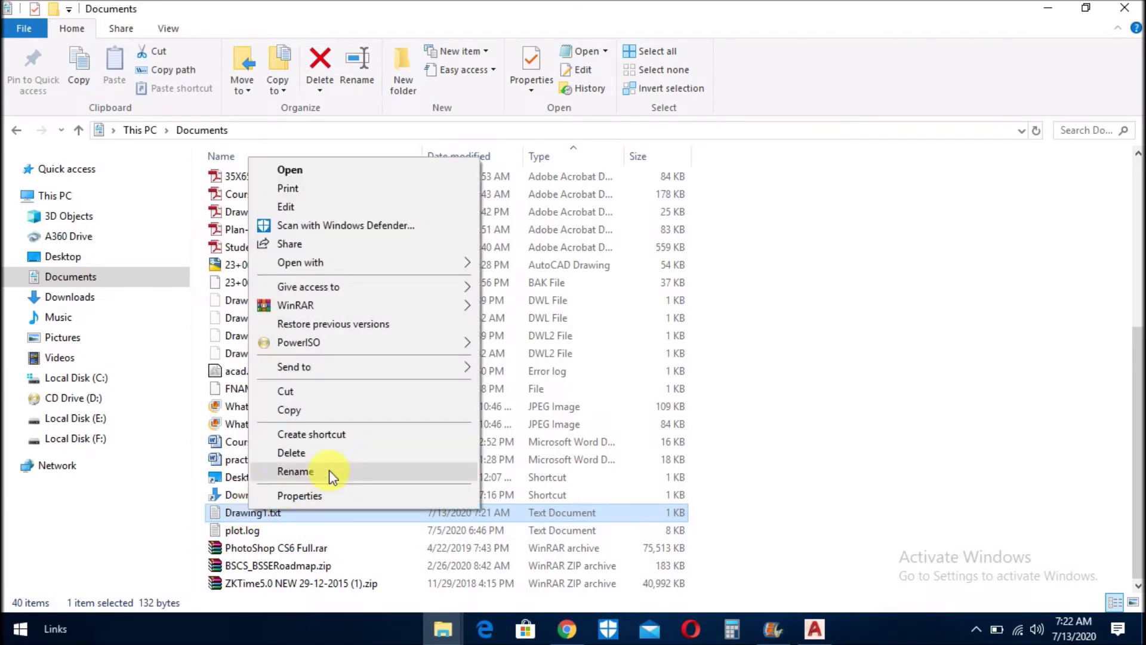
left_click(300, 472)
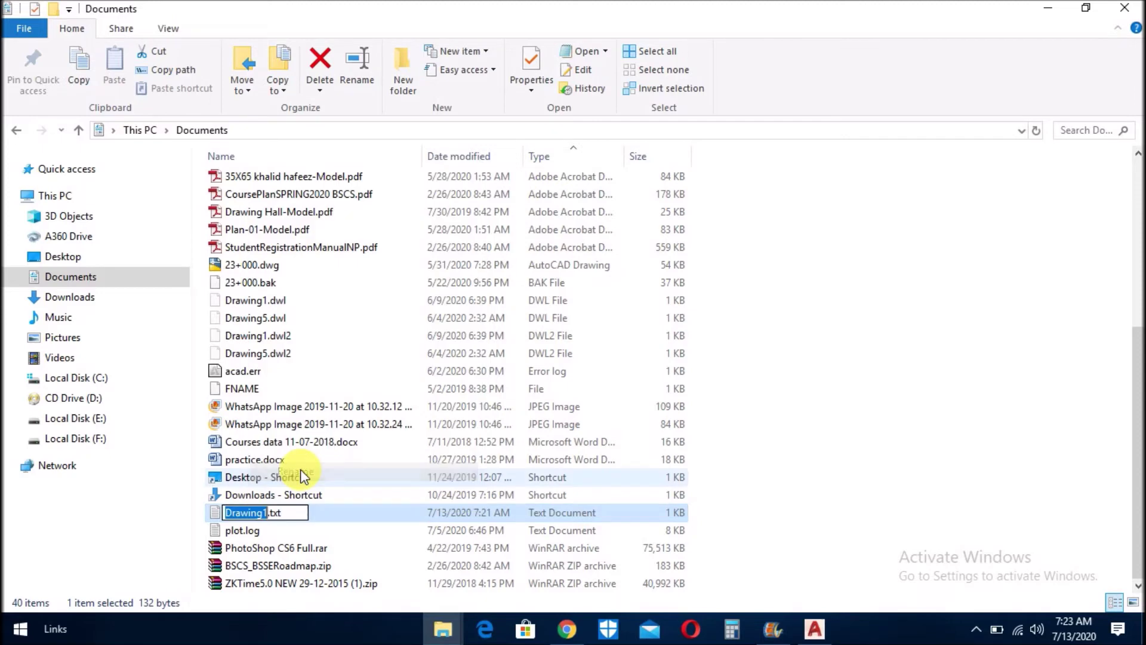
type("PLINE")
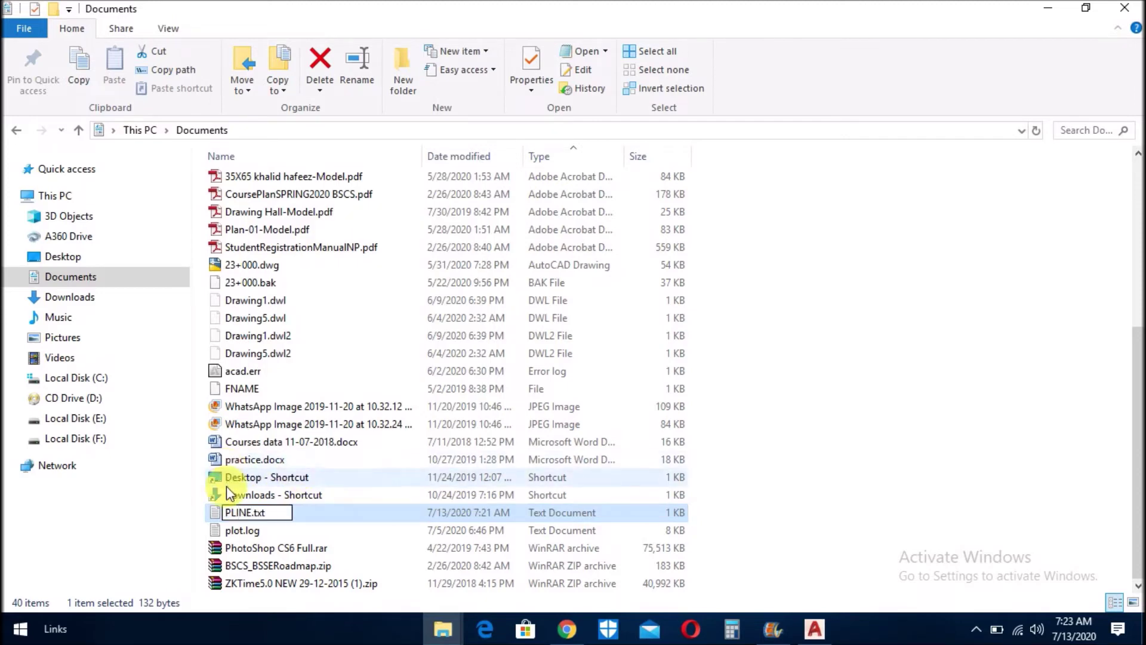
key("Return")
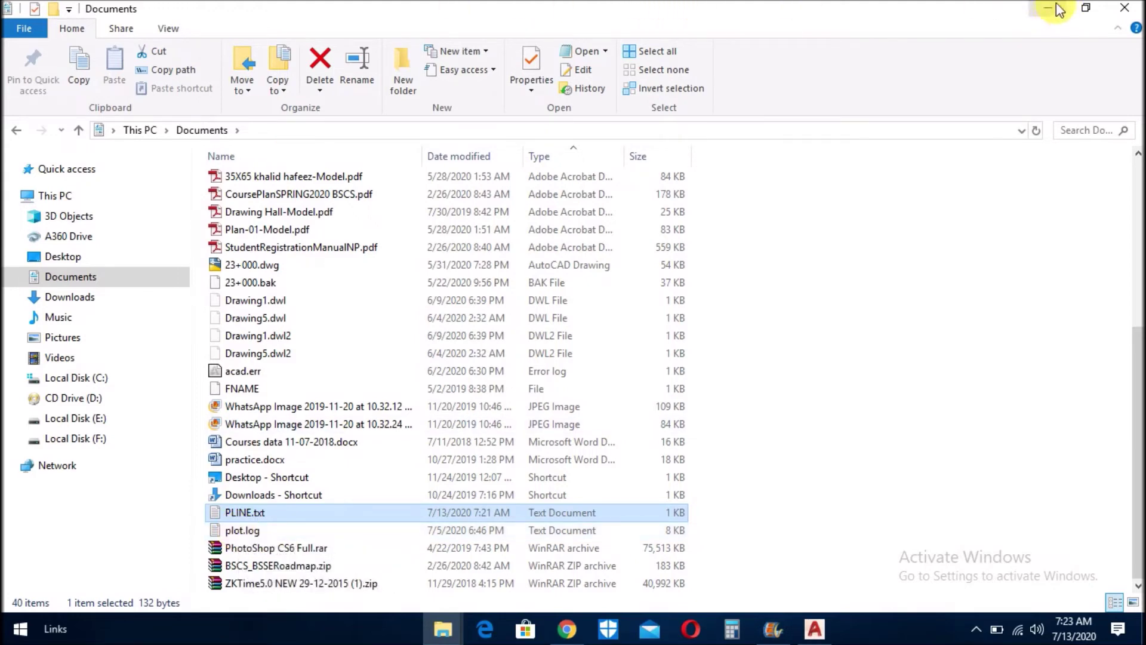
left_click(1086, 7)
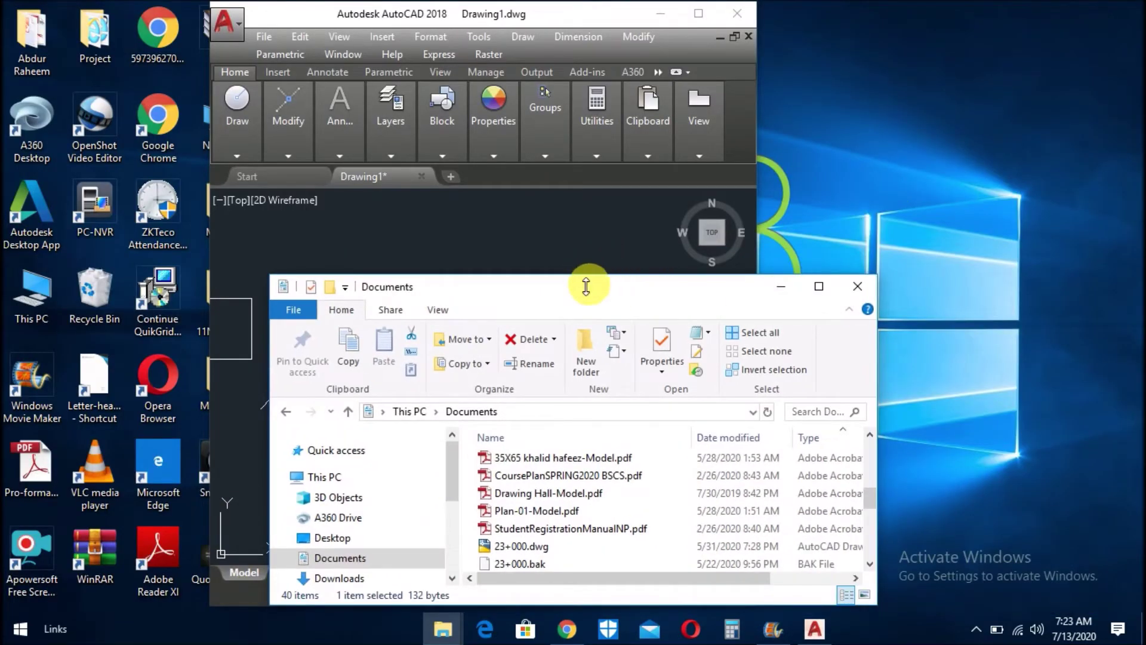
Run TFF on the rectangle, picking its four corners, then bring back the Documents folder
left_click(777, 288)
scroll(373, 279, "up", 4)
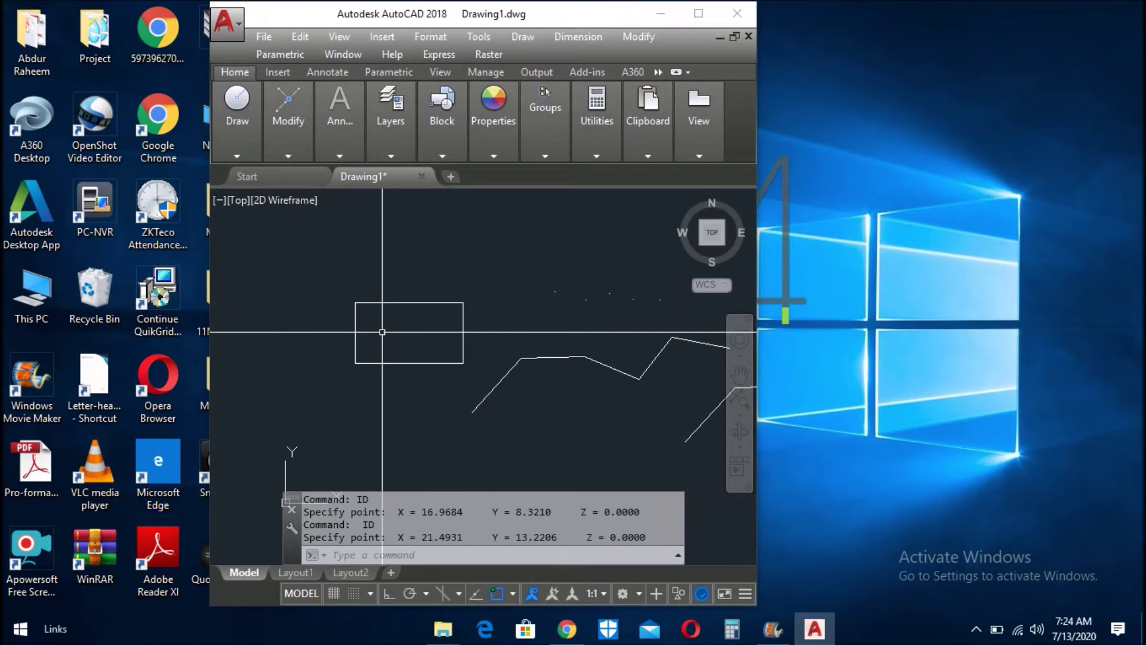
type("Ttff")
key("Return")
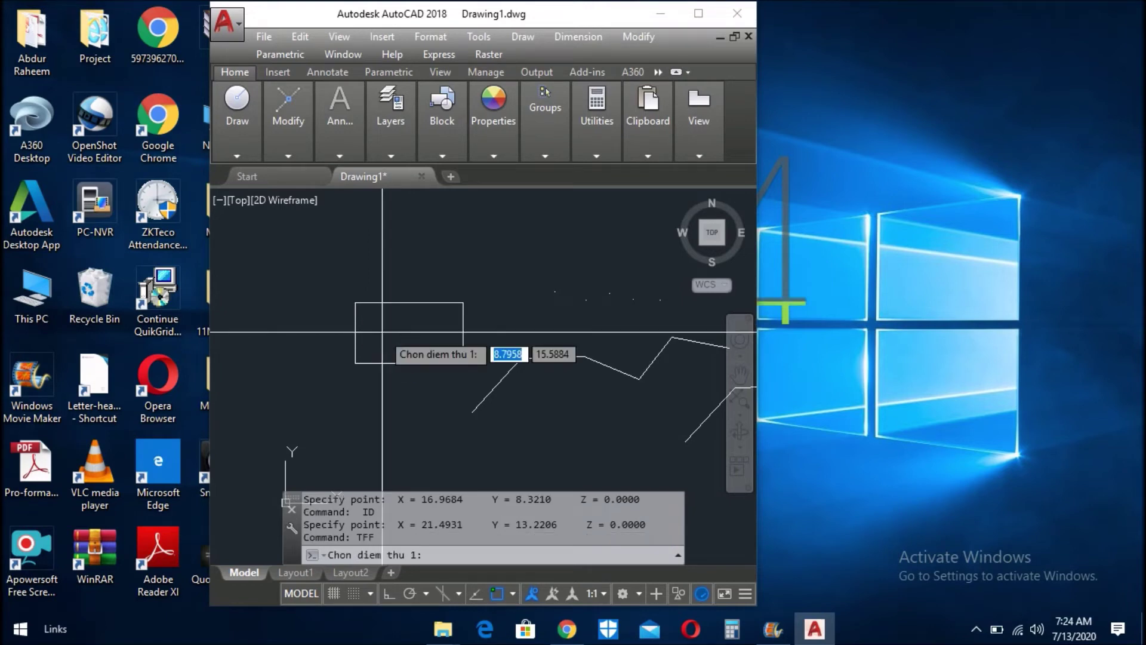
left_click(355, 362)
left_click(355, 303)
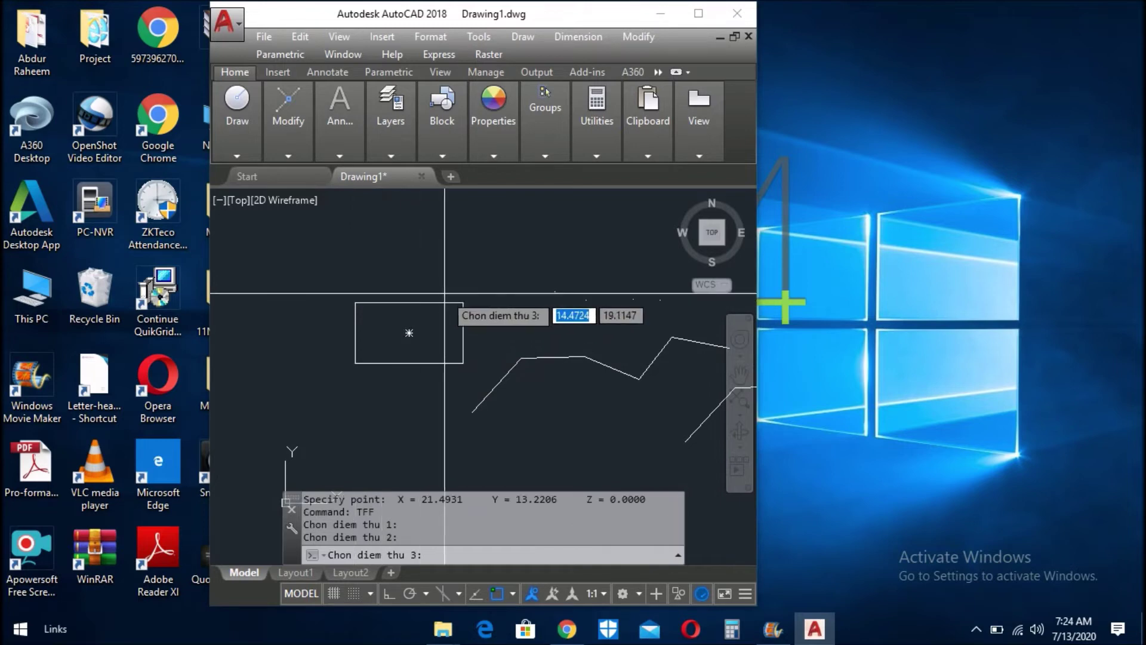
left_click(463, 303)
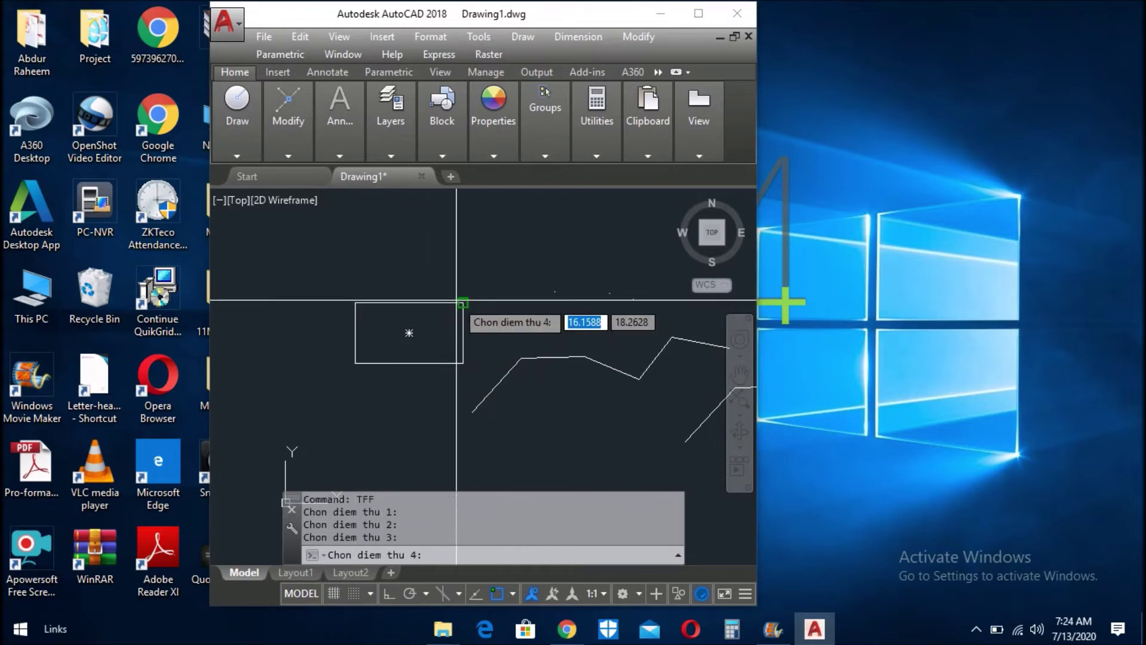
left_click(463, 362)
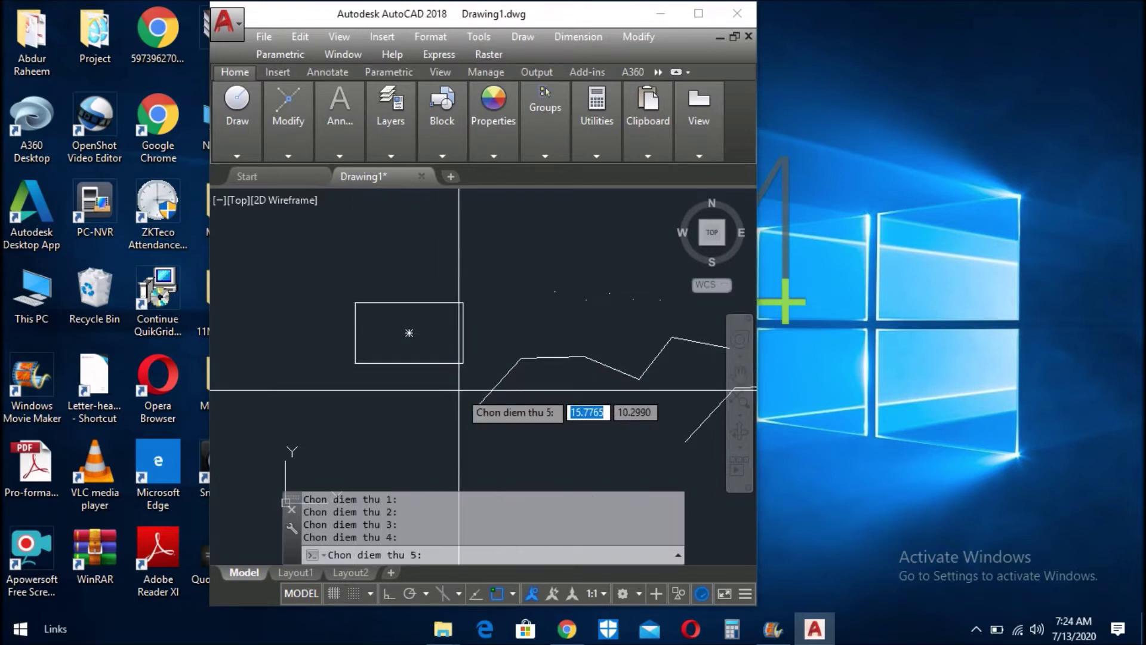
left_click(458, 390)
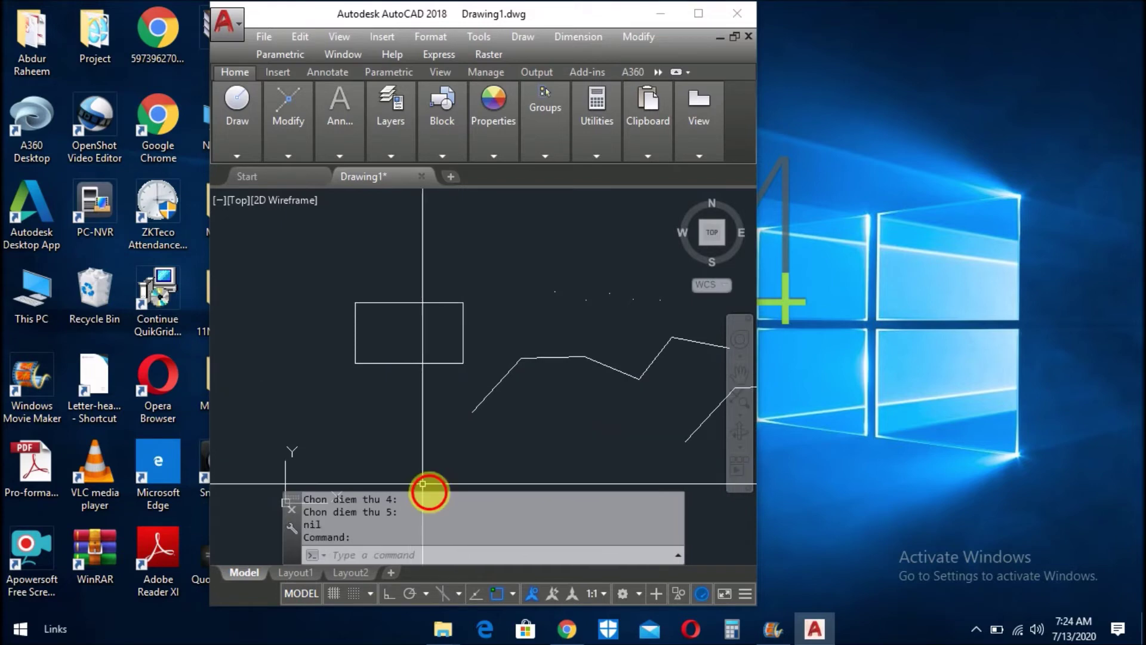
mouse_move(442, 629)
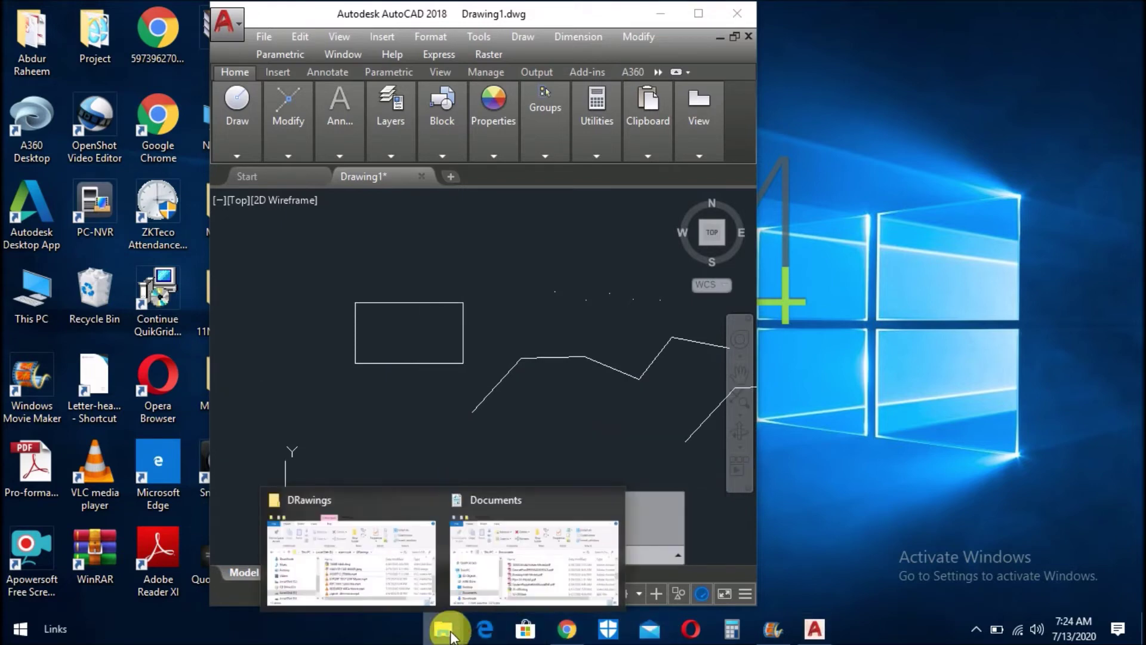
left_click(481, 588)
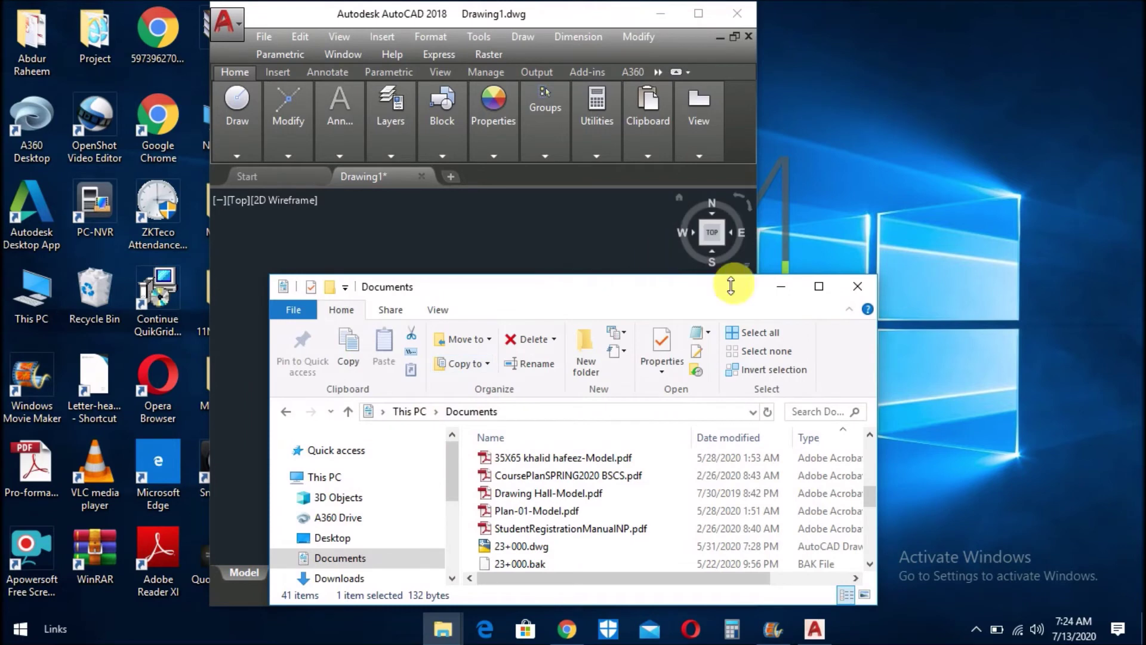
Open the new Drawing1.txt in Notepad to check the rectangle's corner coordinates
left_click(812, 284)
scroll(328, 405, "down", 1)
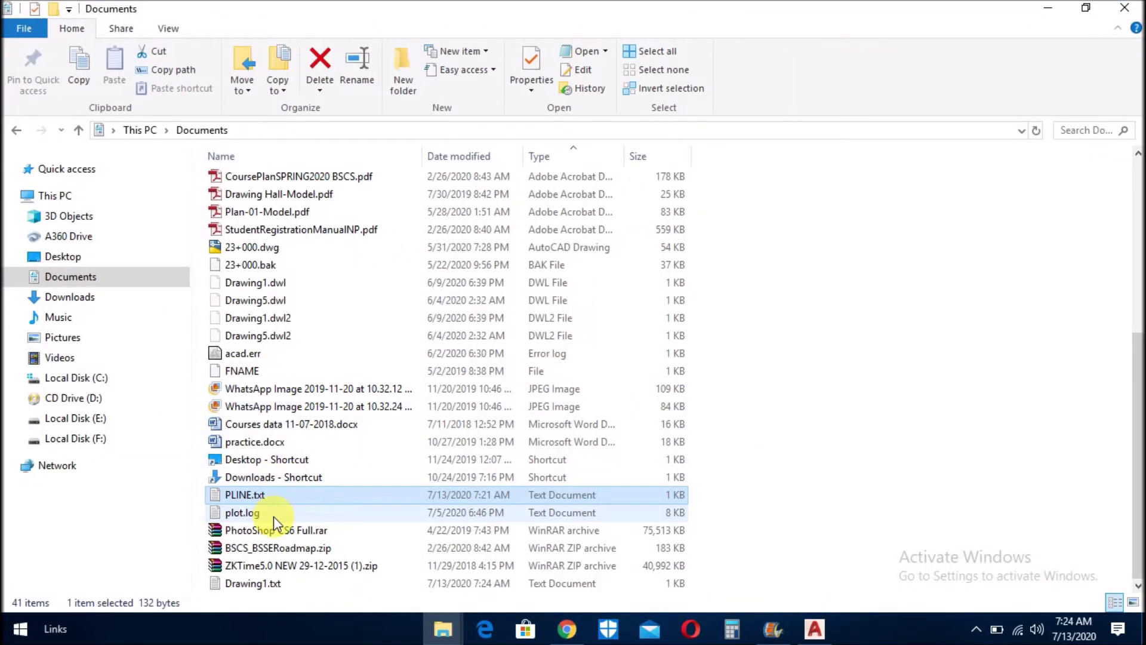
double_click(252, 586)
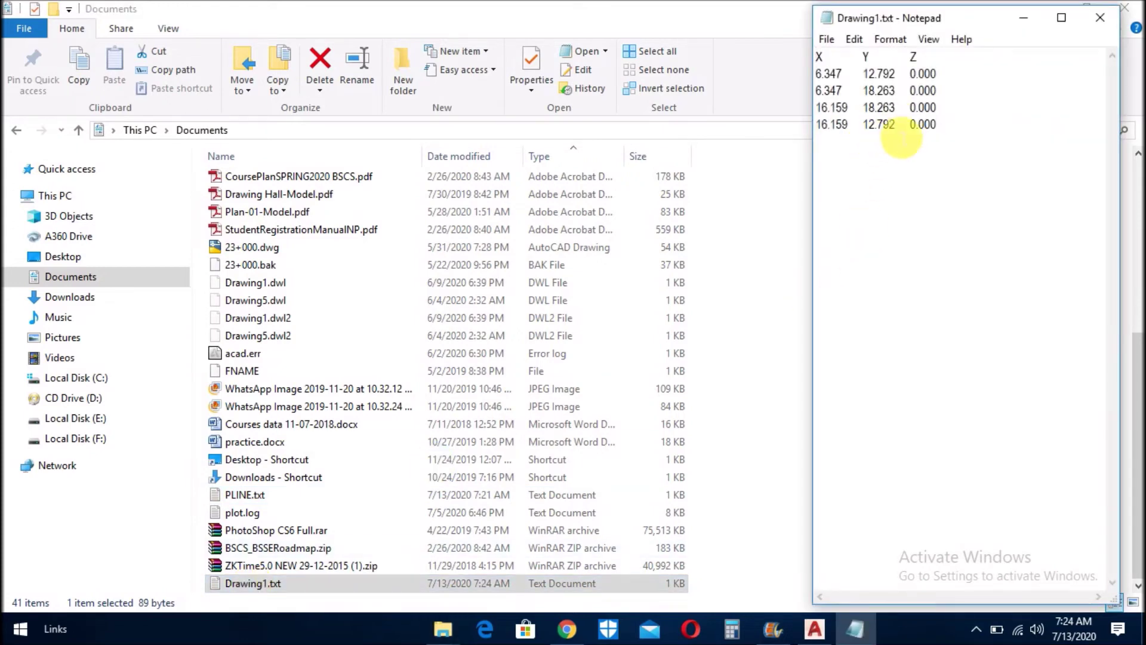
left_click(1097, 23)
Rename Drawing1.txt to RECTANGLE.txt and minimize the Documents folder
right_click(237, 583)
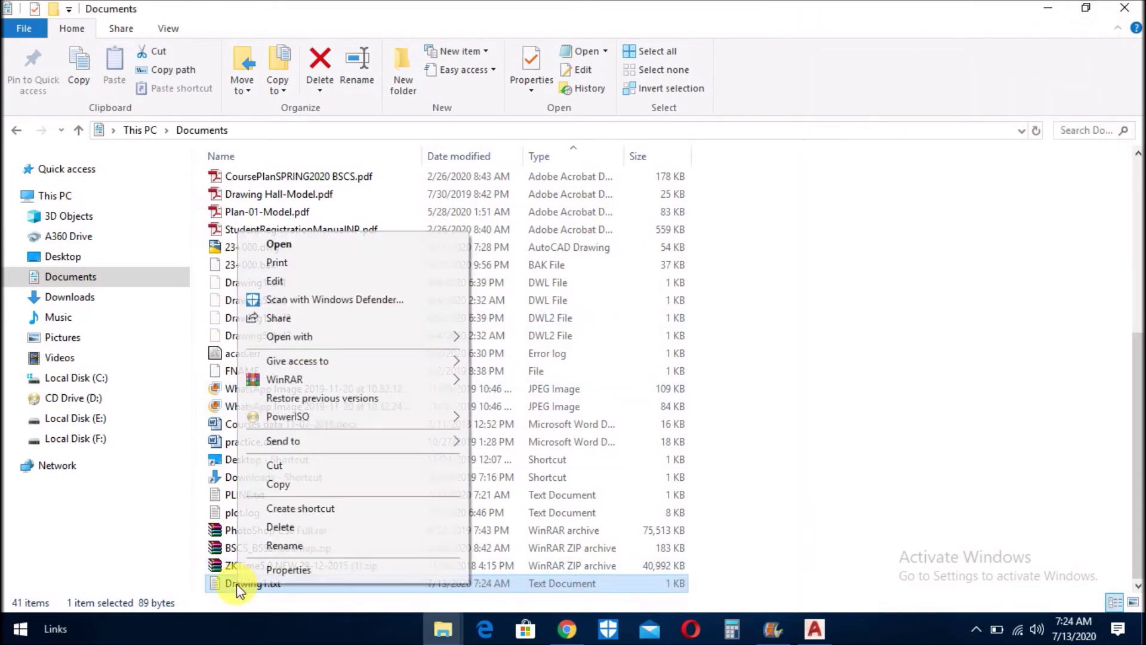
left_click(284, 545)
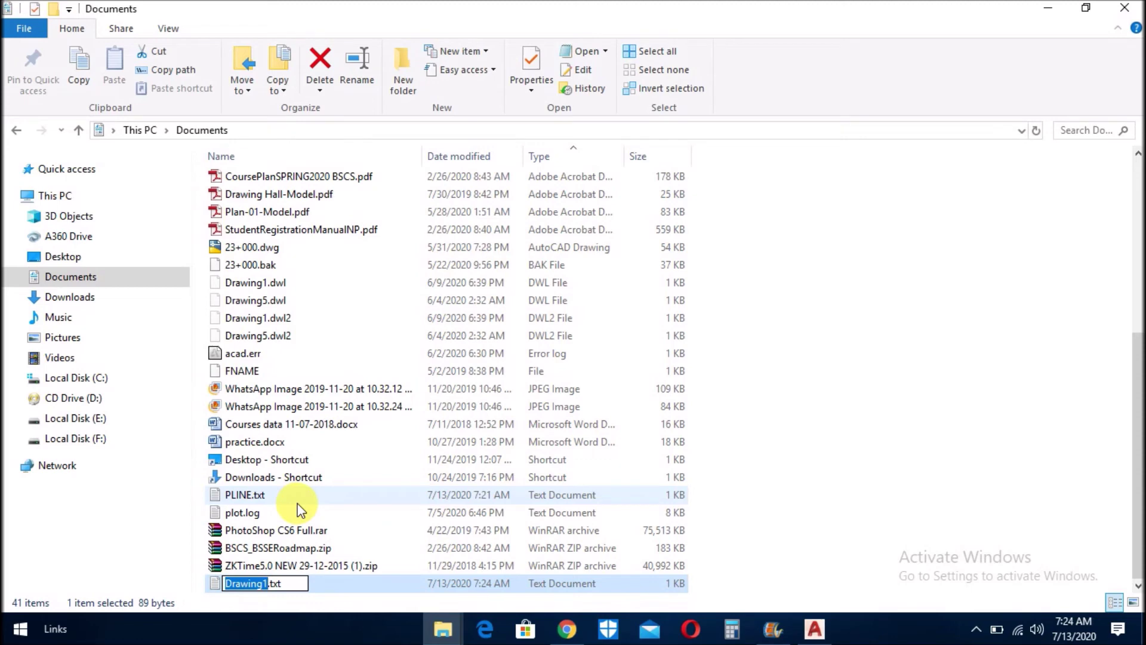
type("RECTANGLE")
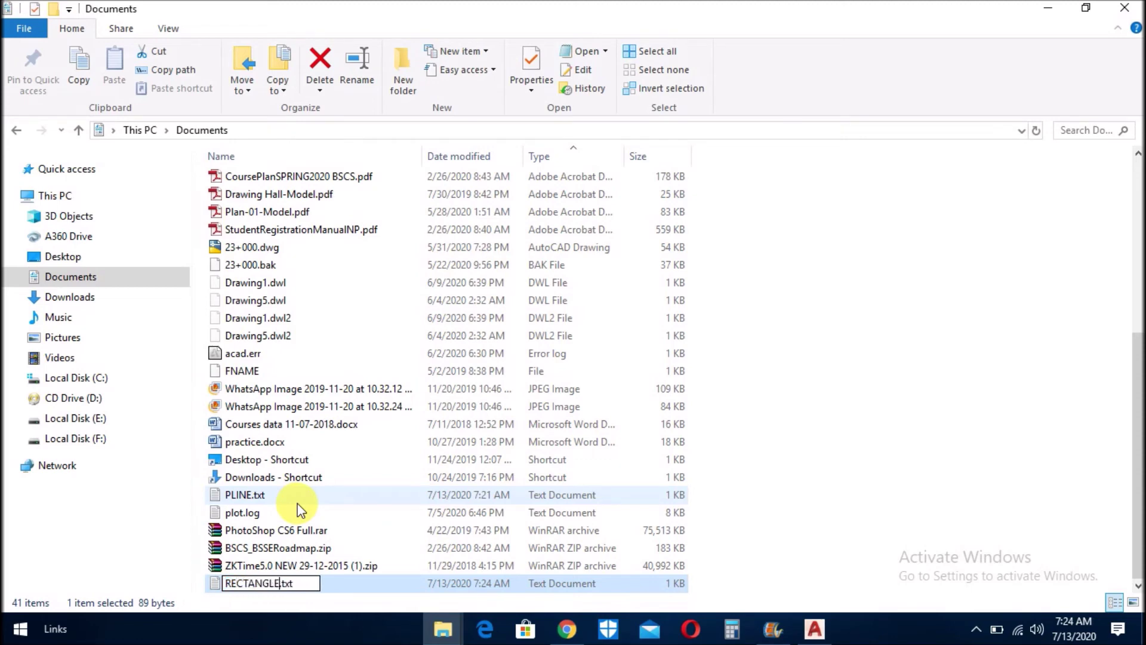
left_click(218, 588)
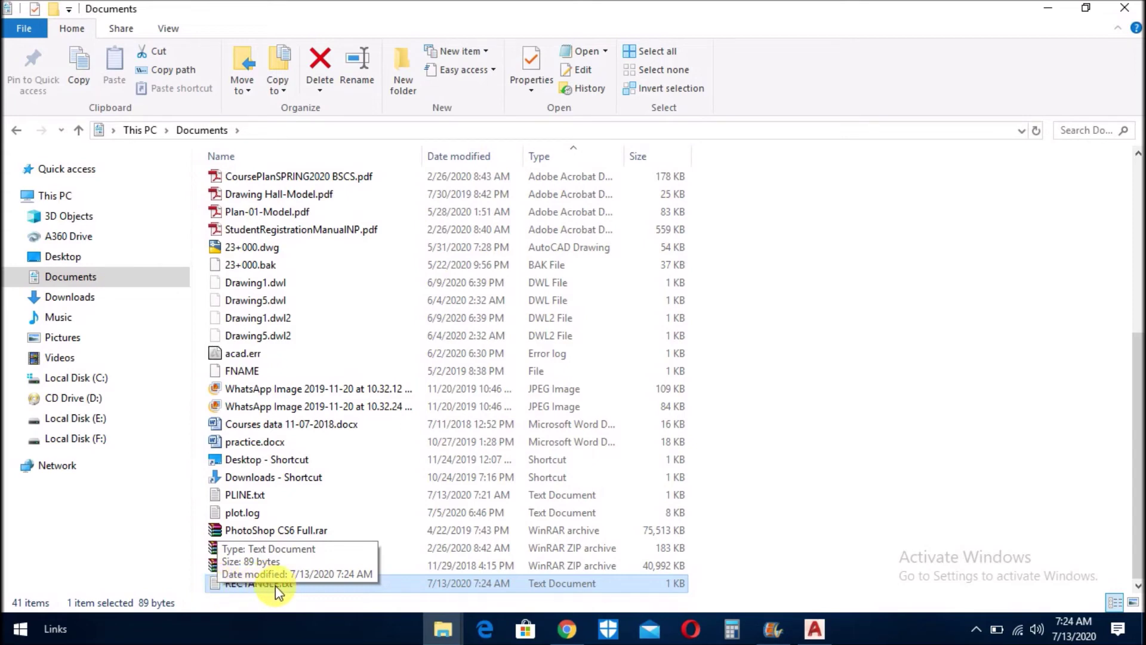
left_click(1048, 9)
Zoom to show the rectangle, point row and both zigzag polylines, ready for a command
scroll(389, 363, "down", 2)
scroll(478, 346, "up", 2)
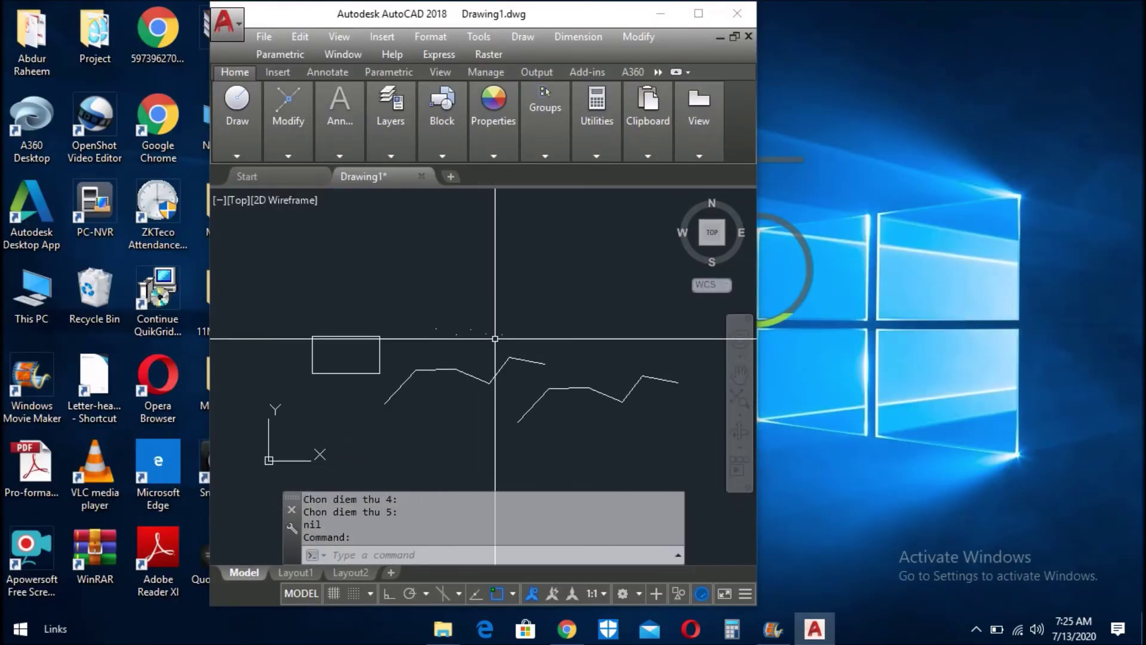
scroll(495, 338, "up", 2)
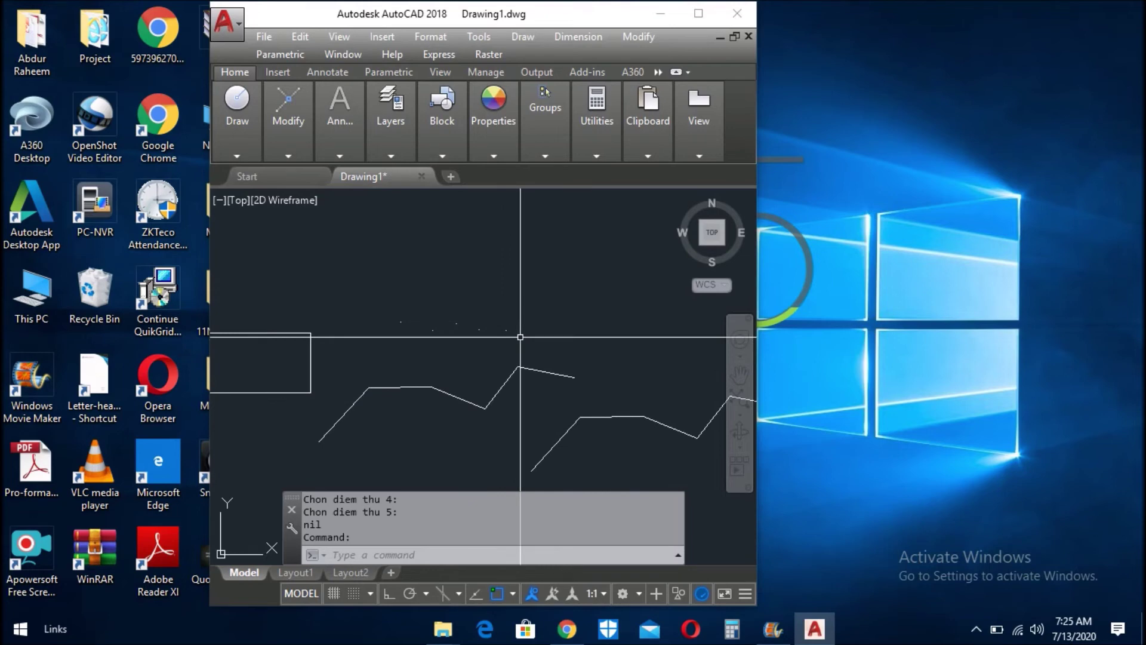
scroll(422, 346, "down", 2)
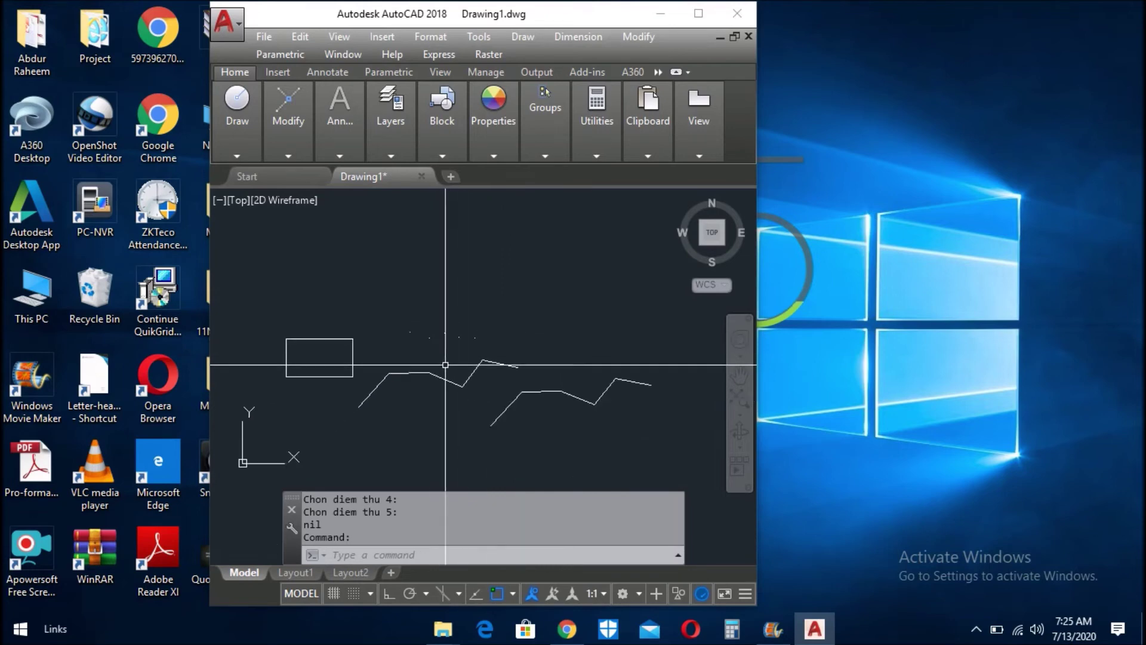
left_click(609, 560)
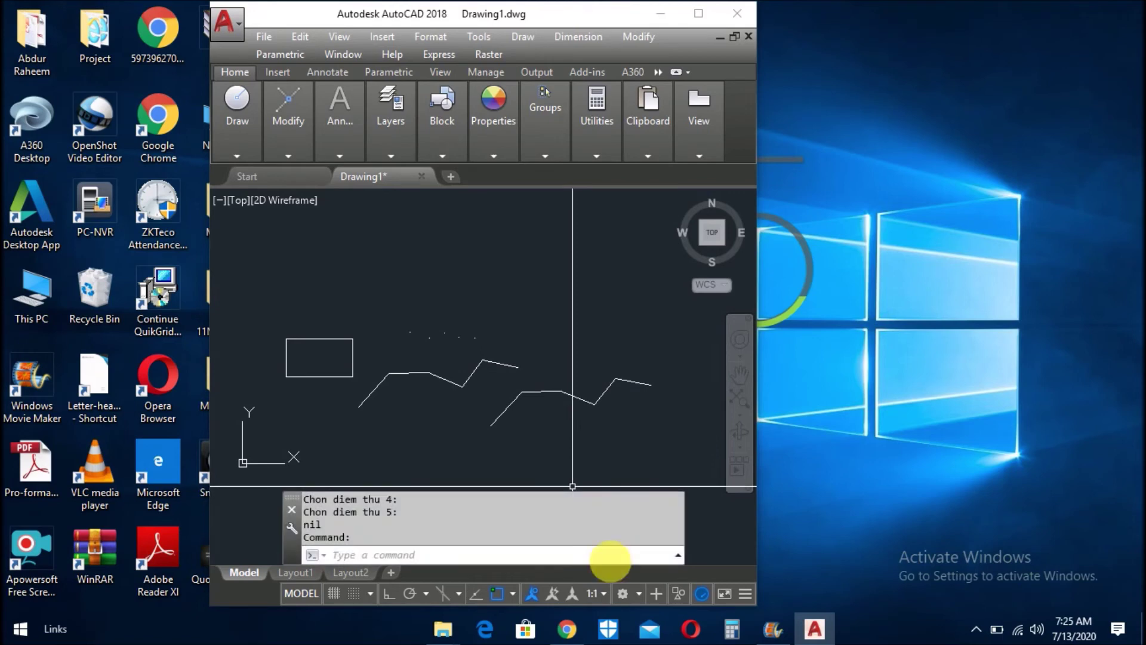
View RECTANGLE.txt's four X, Y, Z corner rows in Notepad, then minimize both windows
mouse_move(442, 629)
left_click(495, 564)
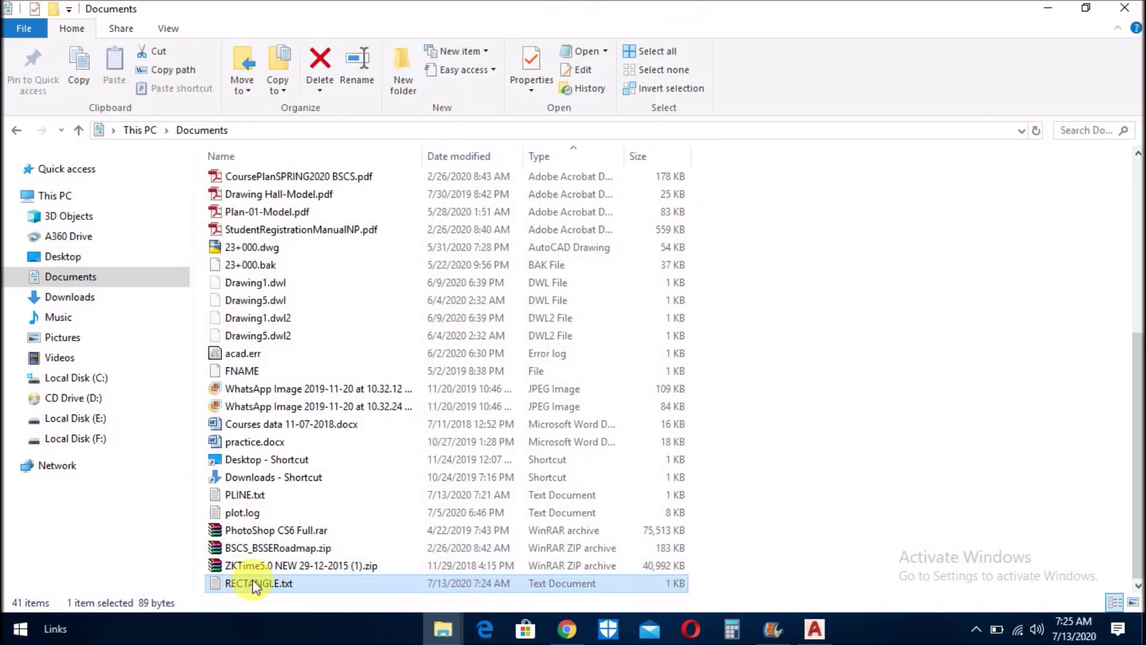
right_click(252, 583)
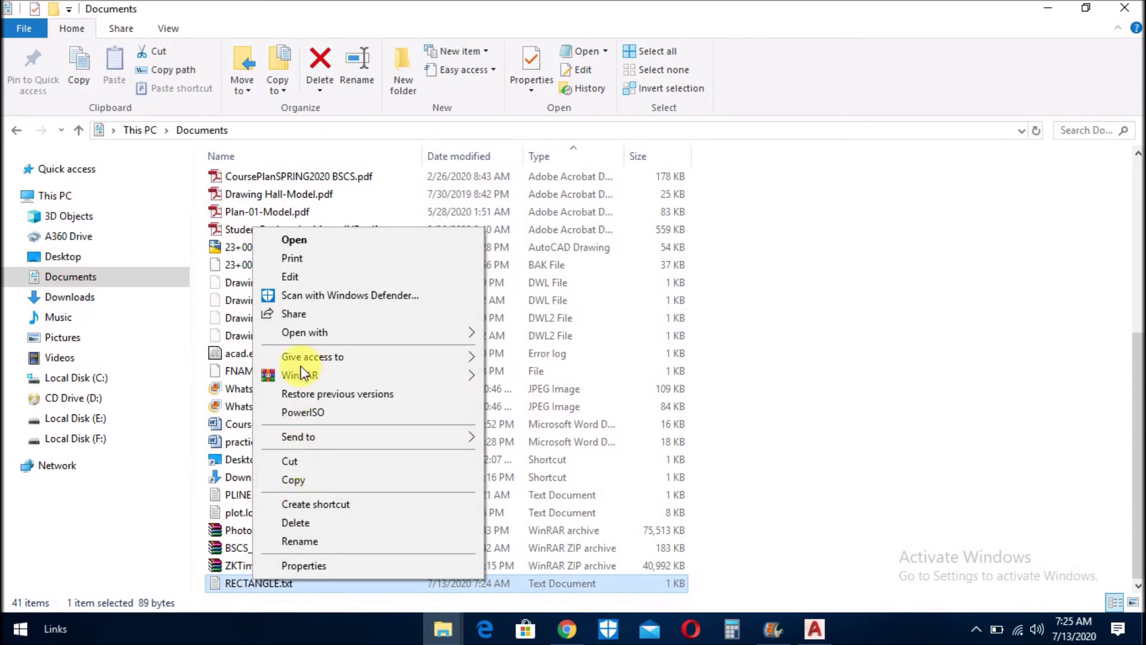
left_click(297, 240)
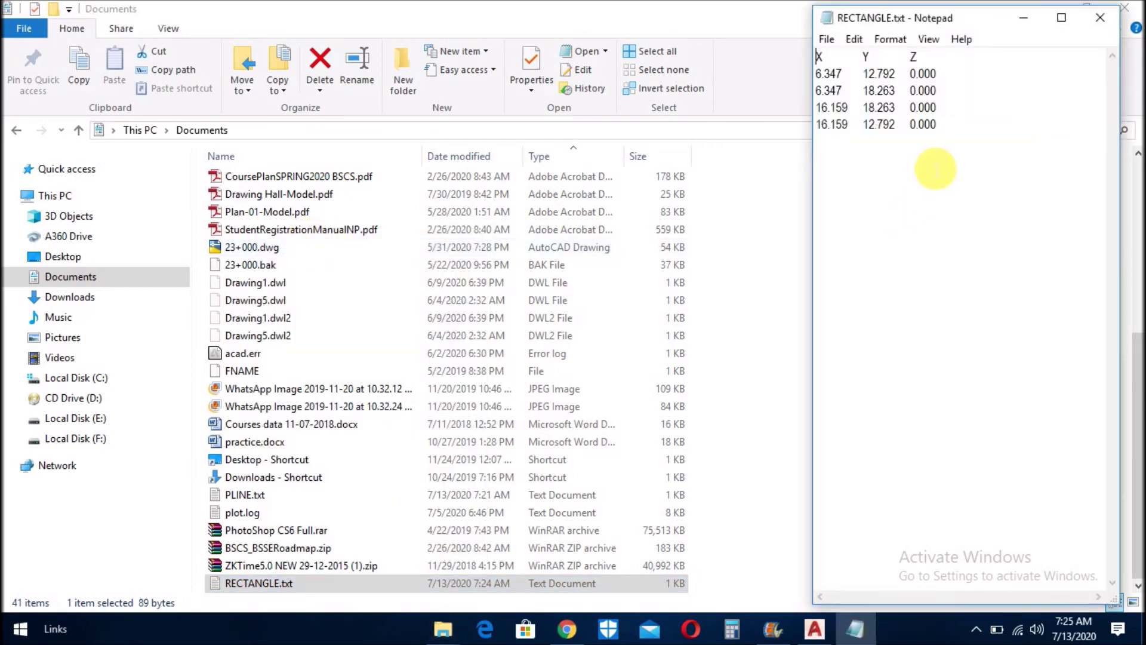
left_click(1022, 19)
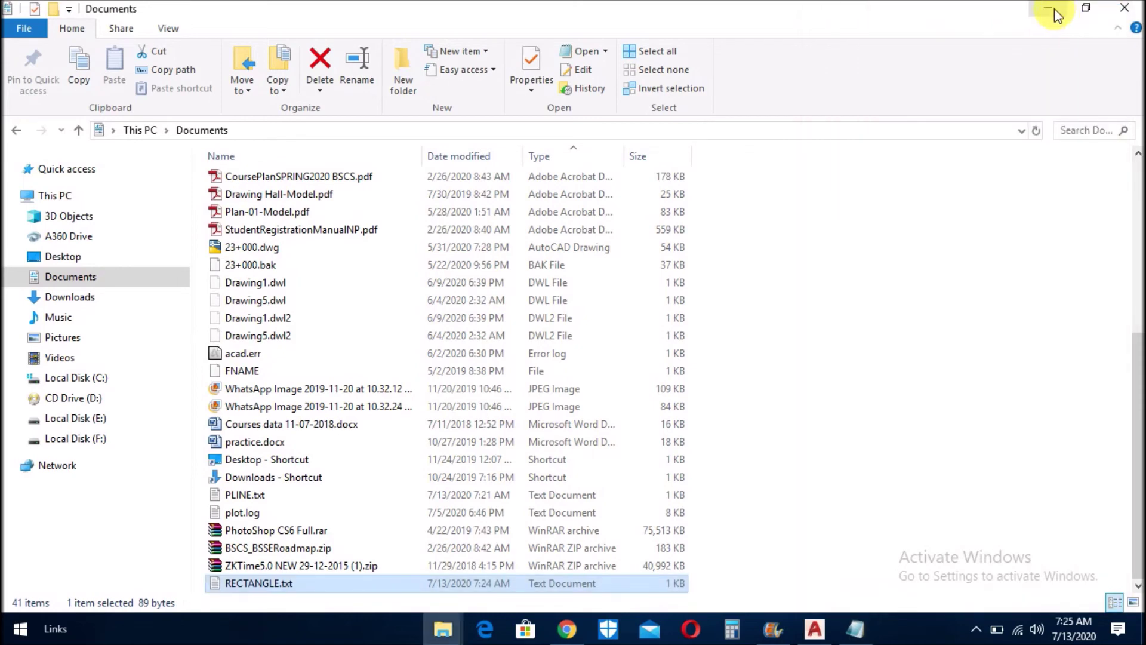
left_click(1054, 8)
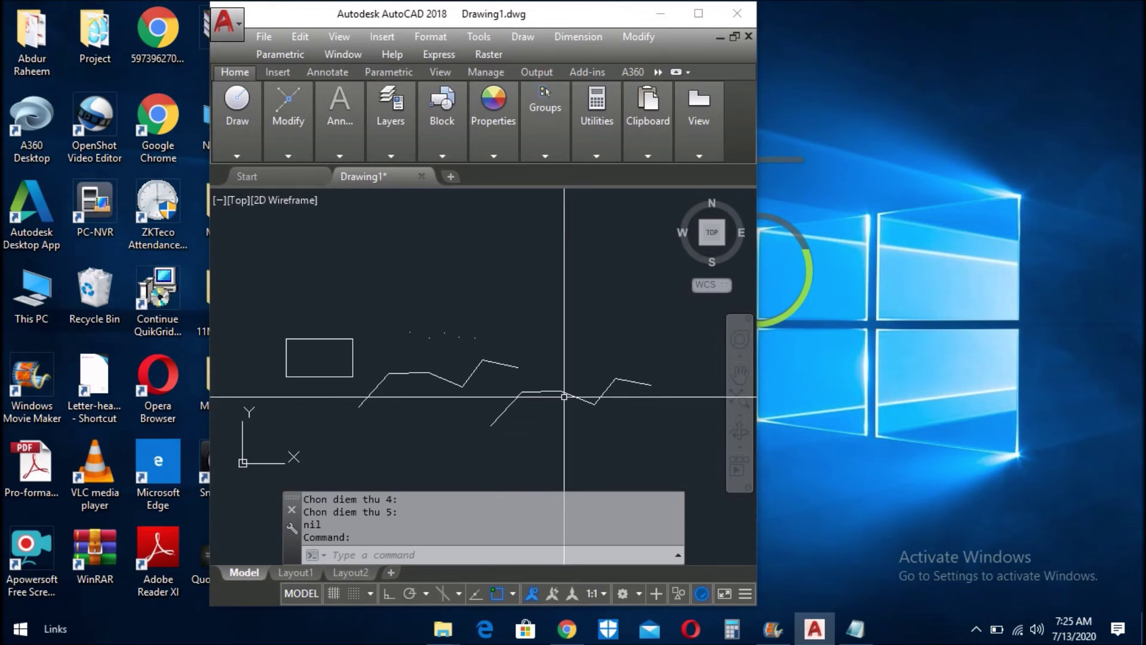
Set the right-hand polyline's elevation to 5 in Properties, then launch TFF
left_click(561, 392)
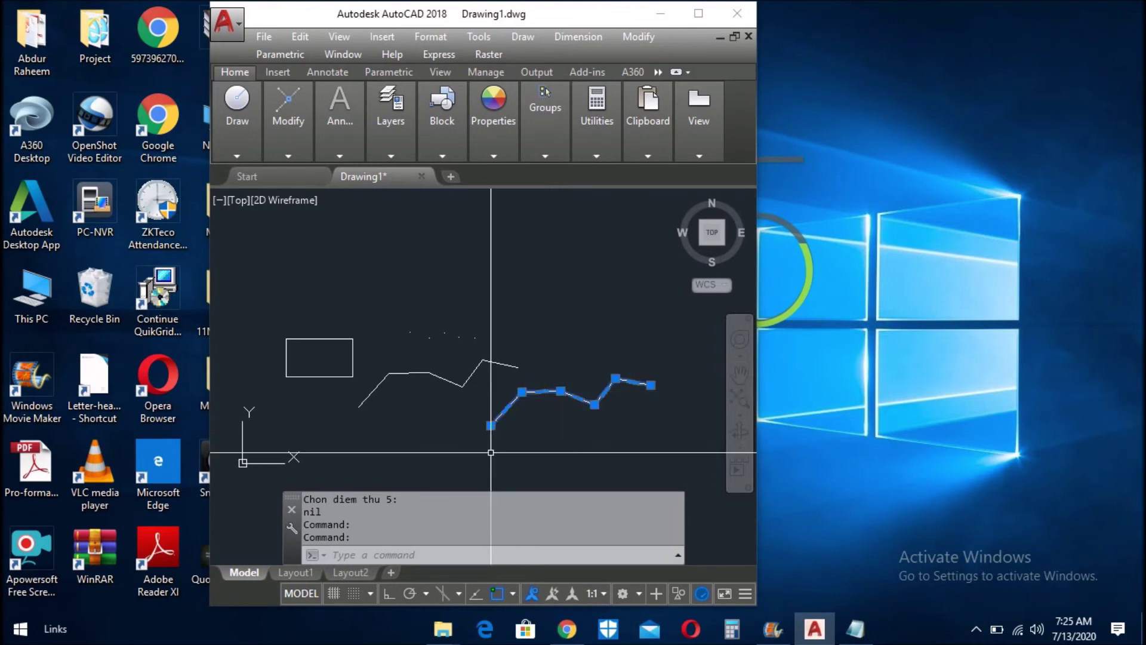
type("ch")
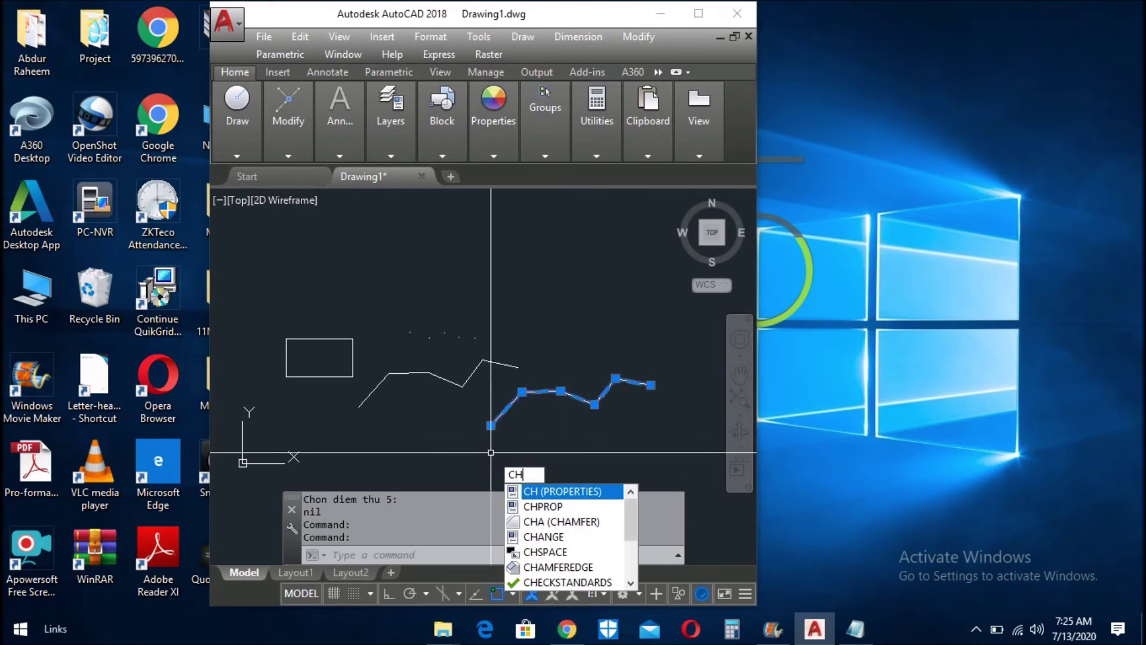
key("Return")
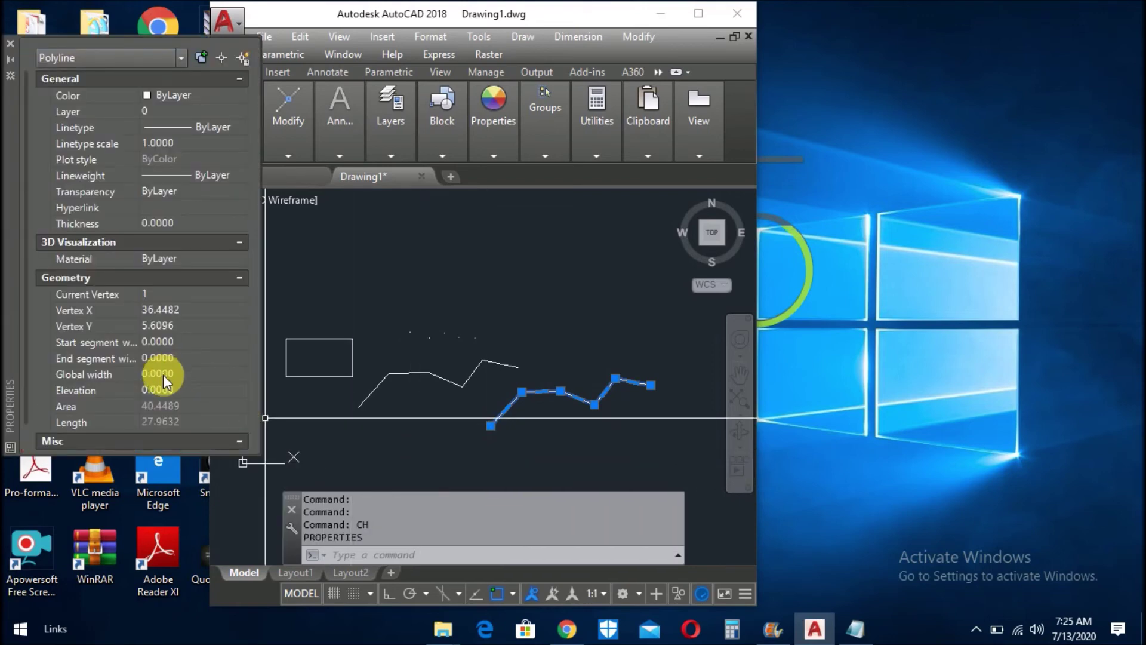
left_click(173, 389)
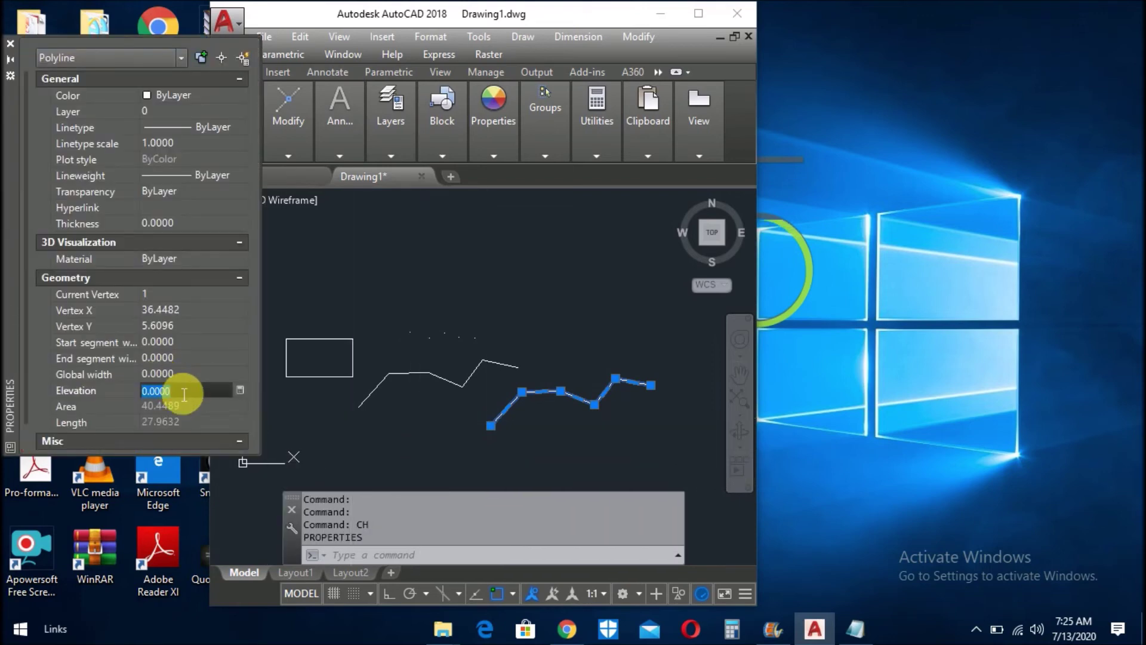
type("5")
key("Return")
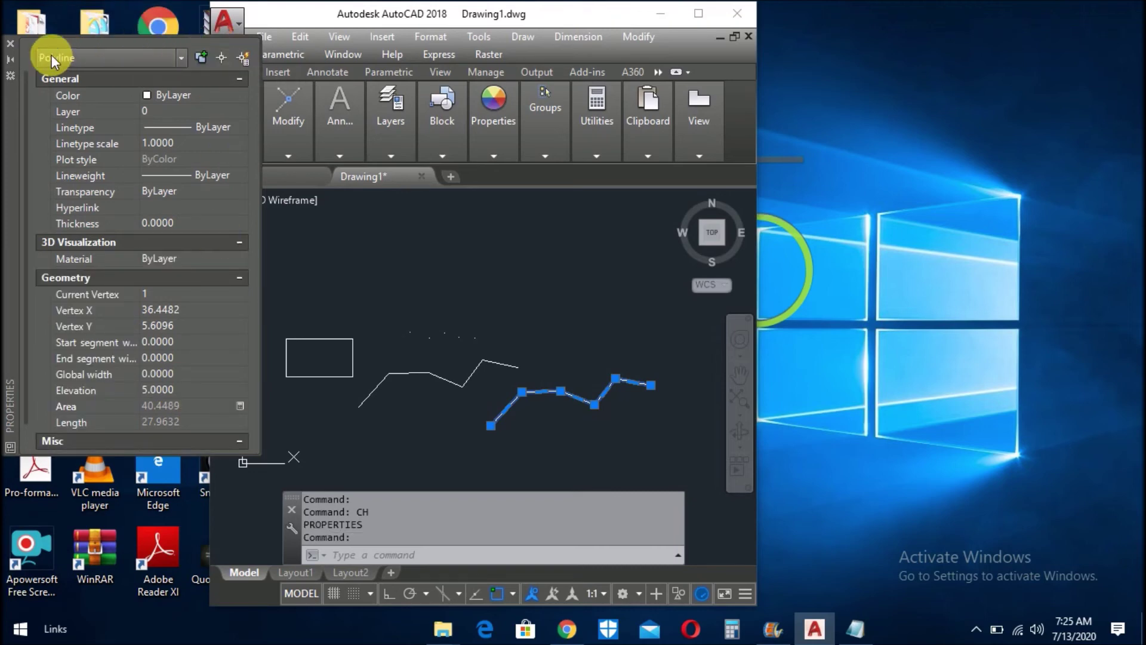
left_click(10, 44)
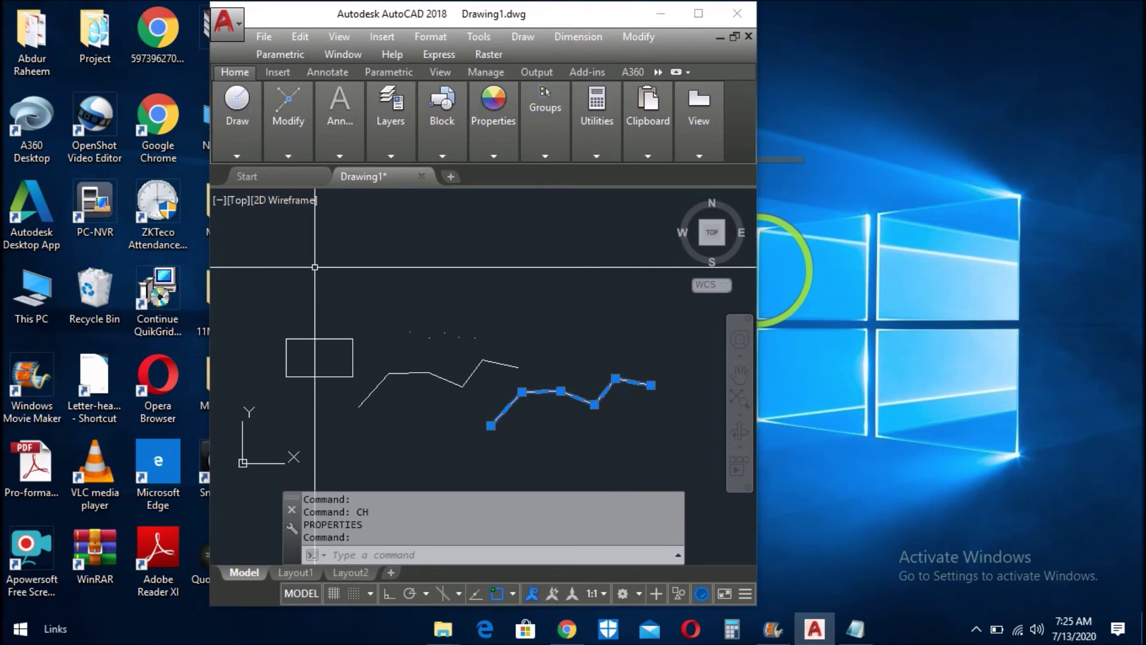
key("Escape")
key("Escape")
type("TFF")
key("Return")
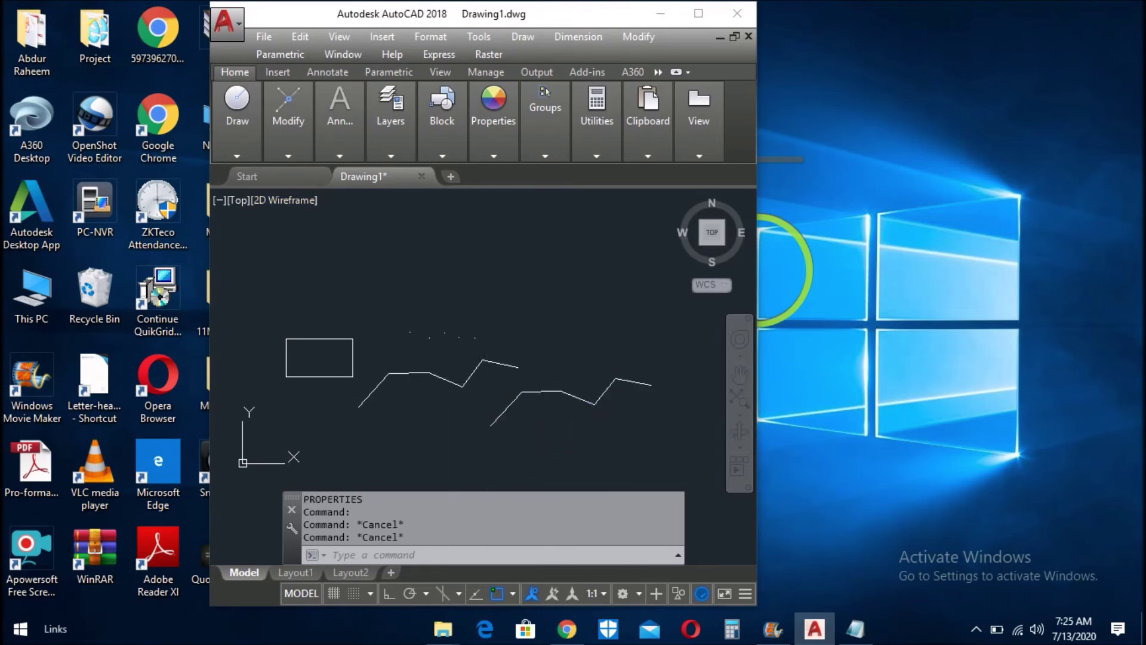
Pick the raised polyline's six vertices left to right and write the TFF text file
left_click(490, 425)
left_click(521, 392)
left_click(560, 392)
left_click(595, 405)
left_click(615, 378)
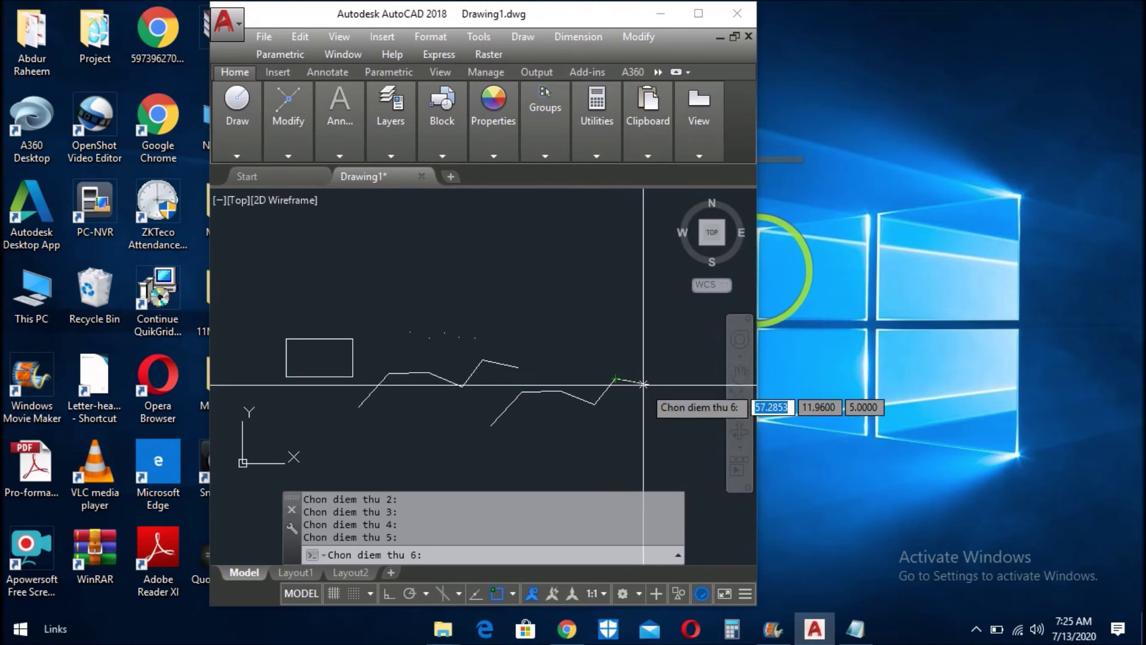
left_click(650, 385)
key("Return")
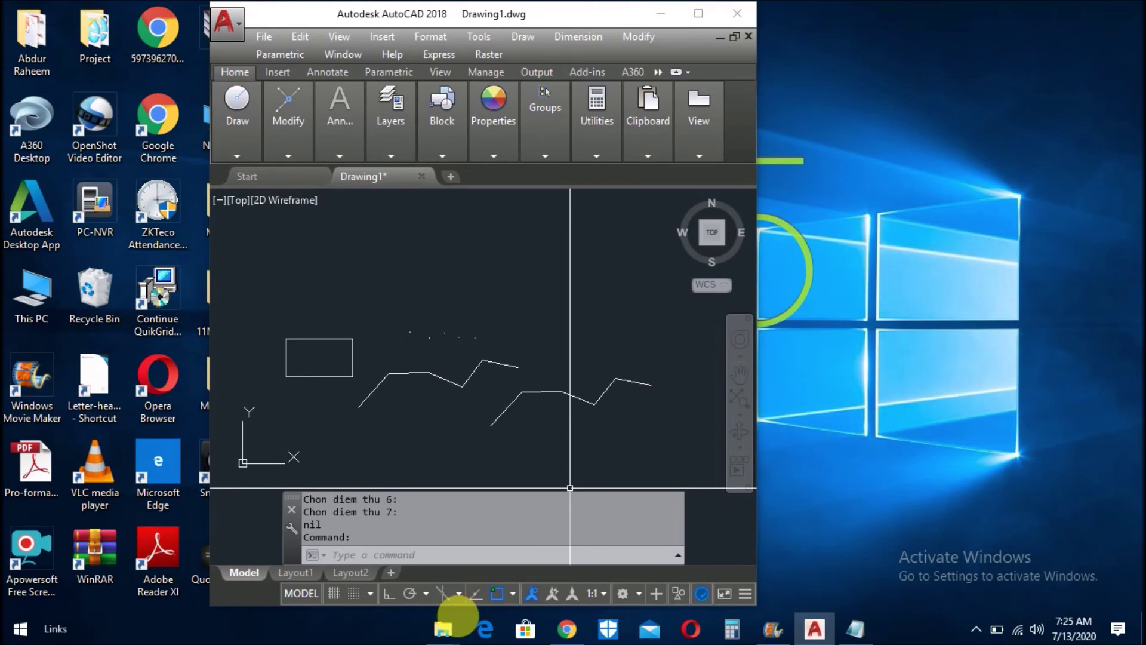
mouse_move(443, 629)
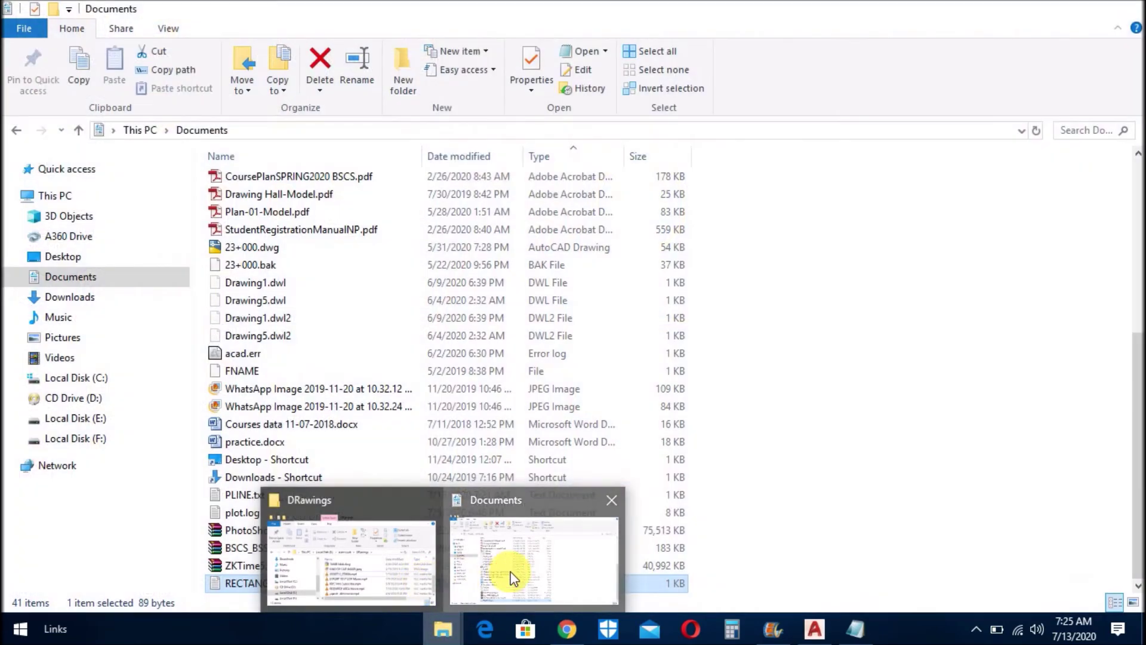
Open the new Drawing1.txt to see six vertex rows at Z 5.000, then minimize Notepad
left_click(512, 575)
scroll(361, 430, "down", 1)
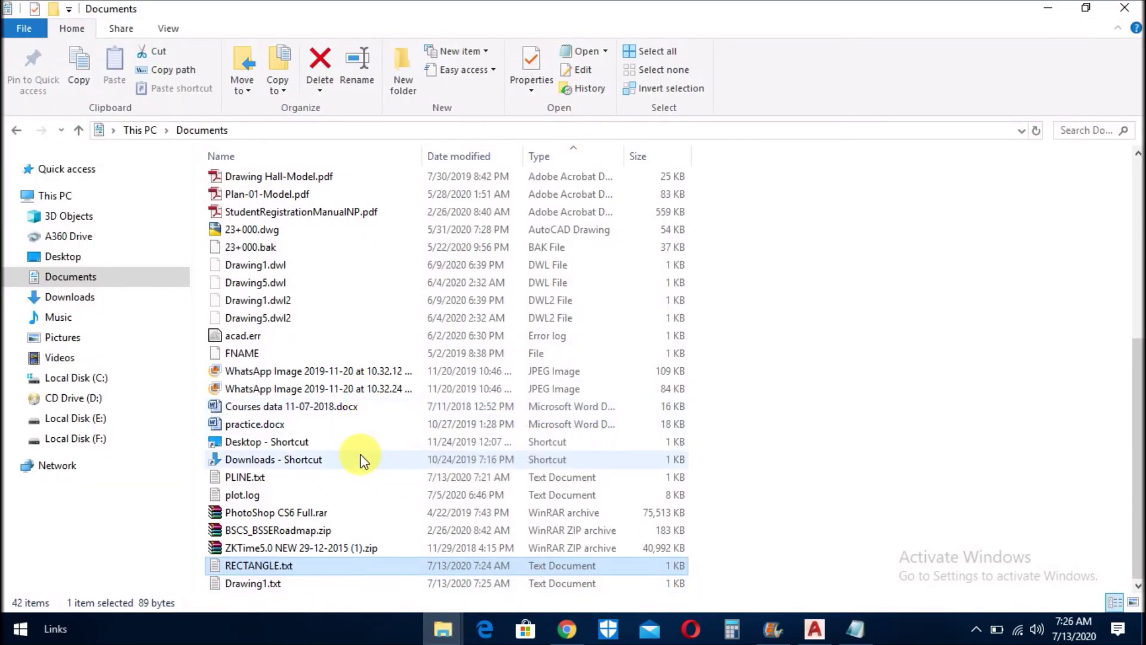
left_click(252, 589)
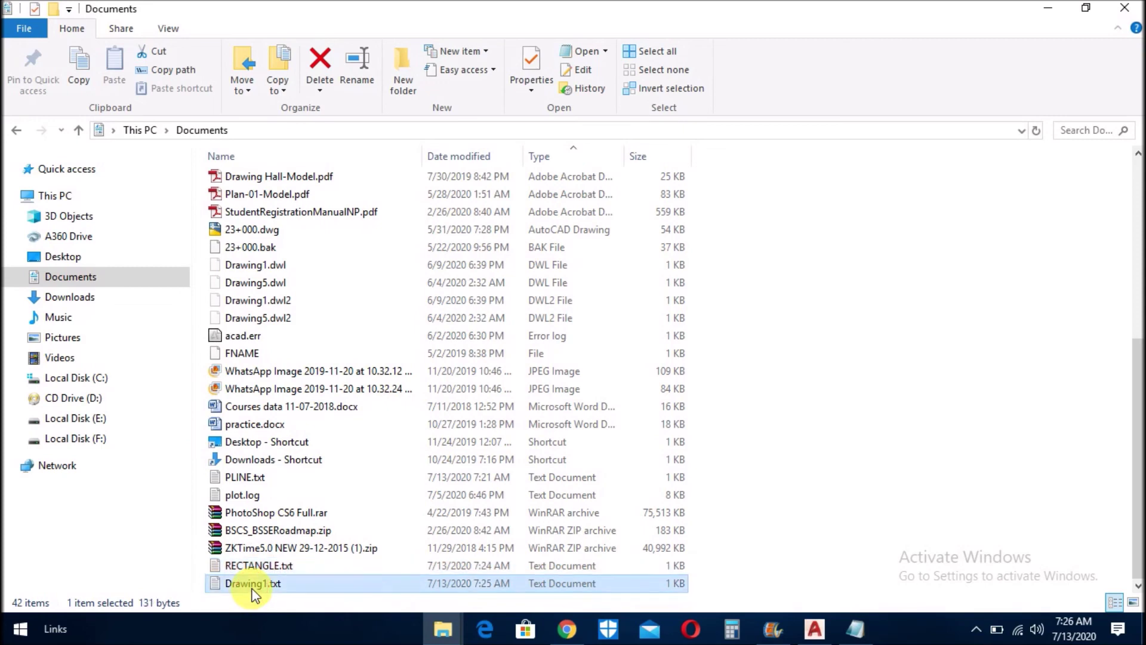
right_click(252, 589)
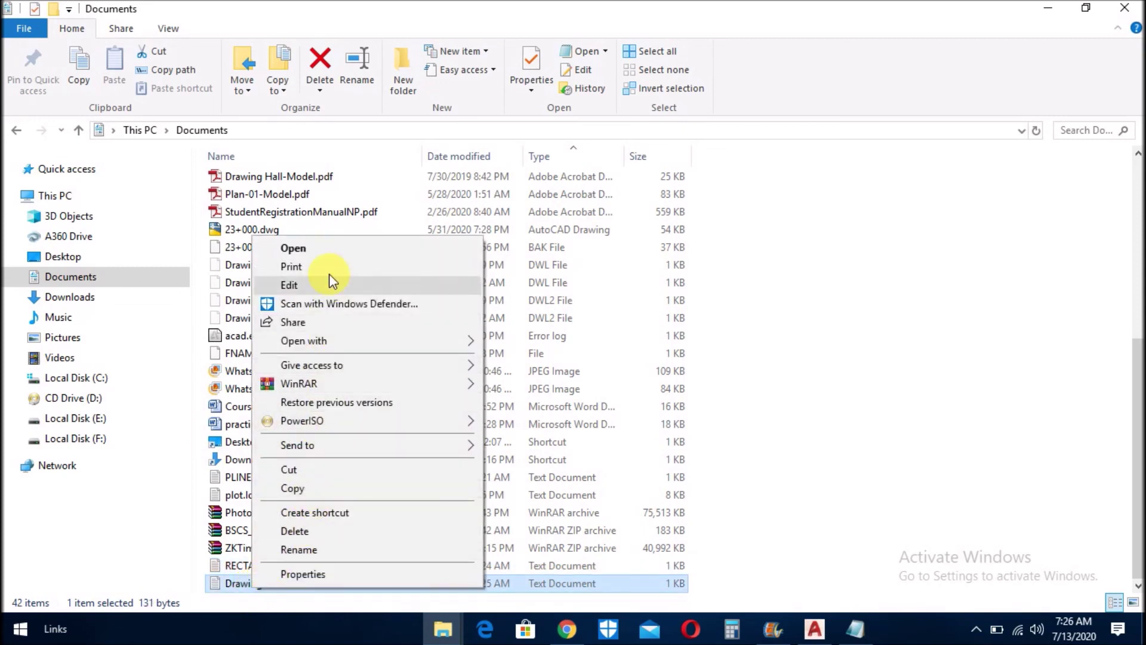
left_click(329, 249)
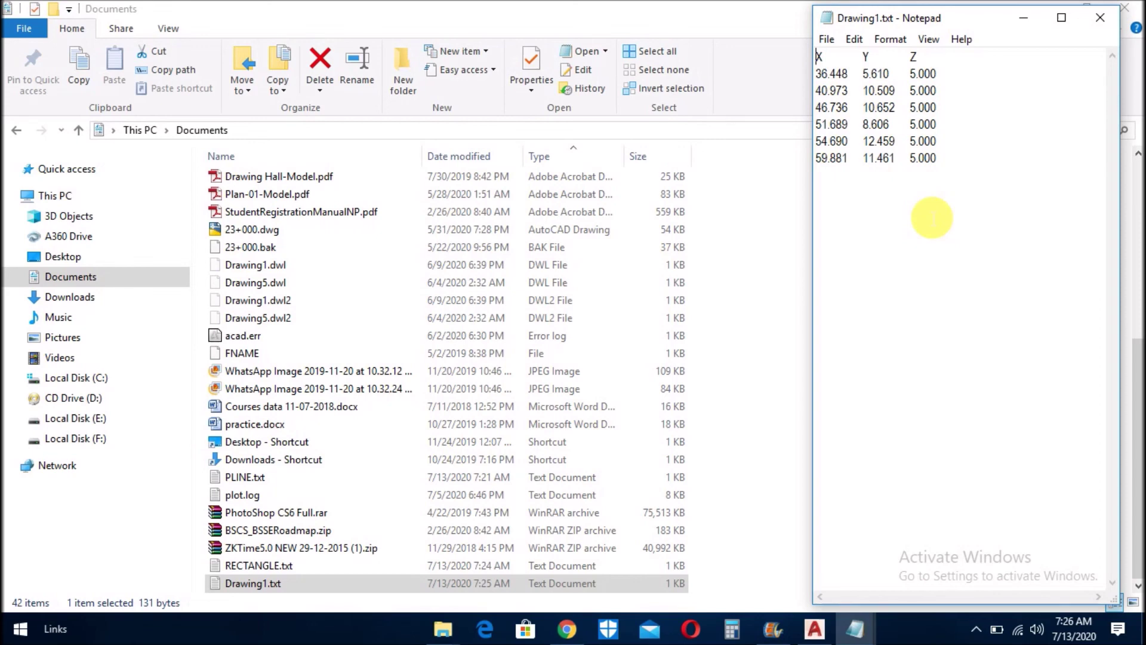
left_click(1018, 18)
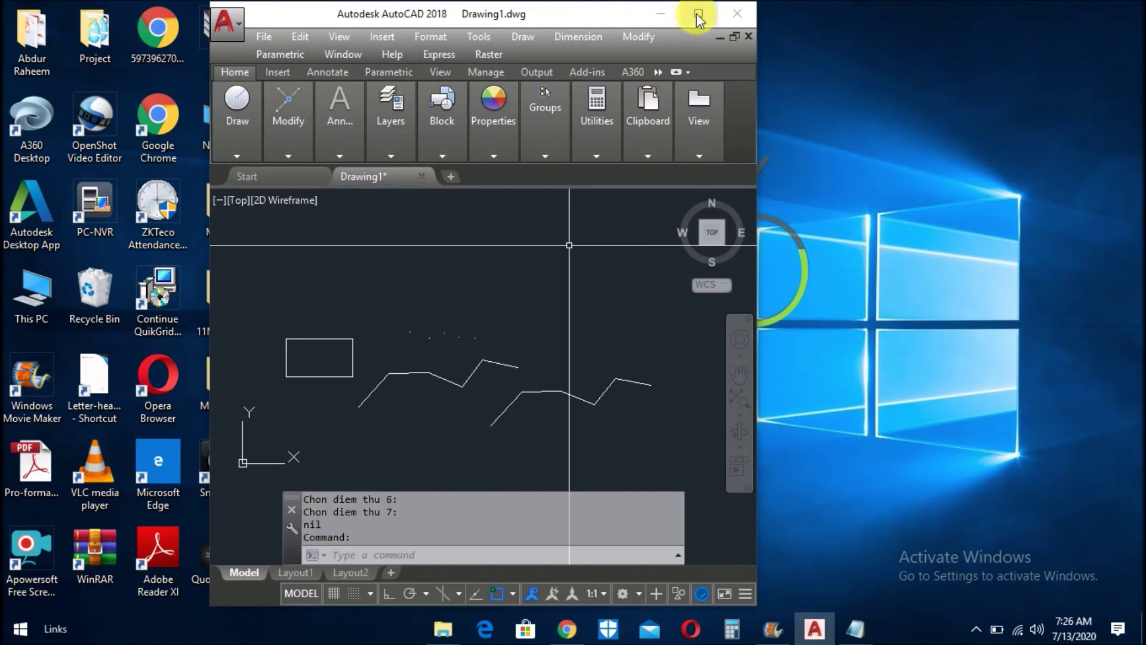
Maximize the AutoCAD drawing window to fill the screen
left_click(698, 14)
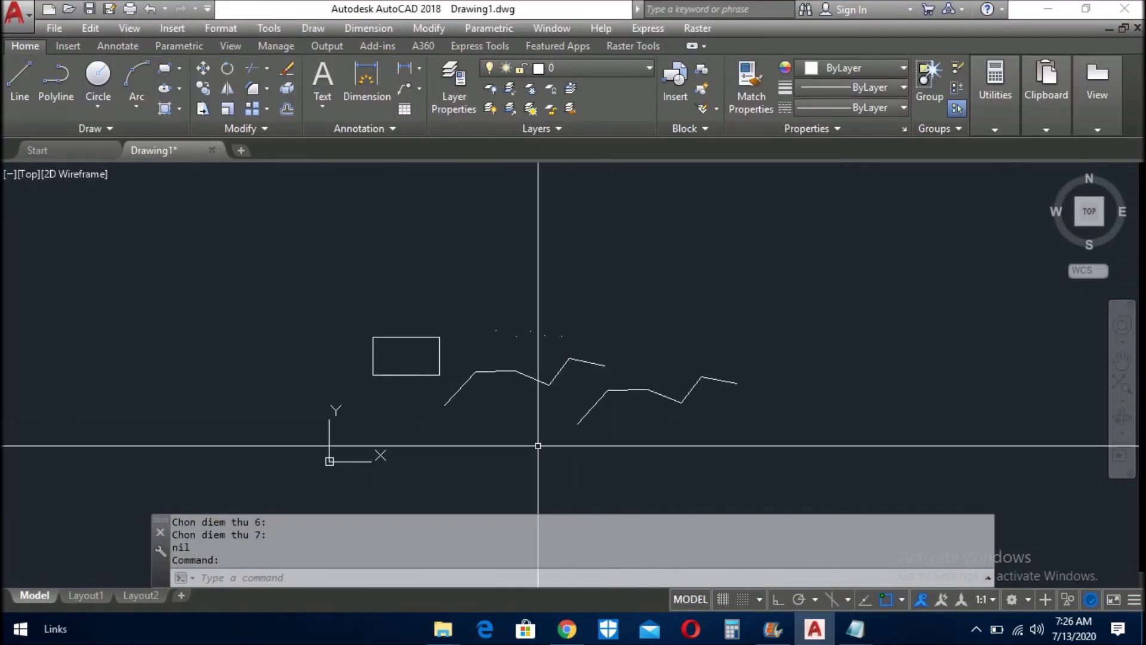